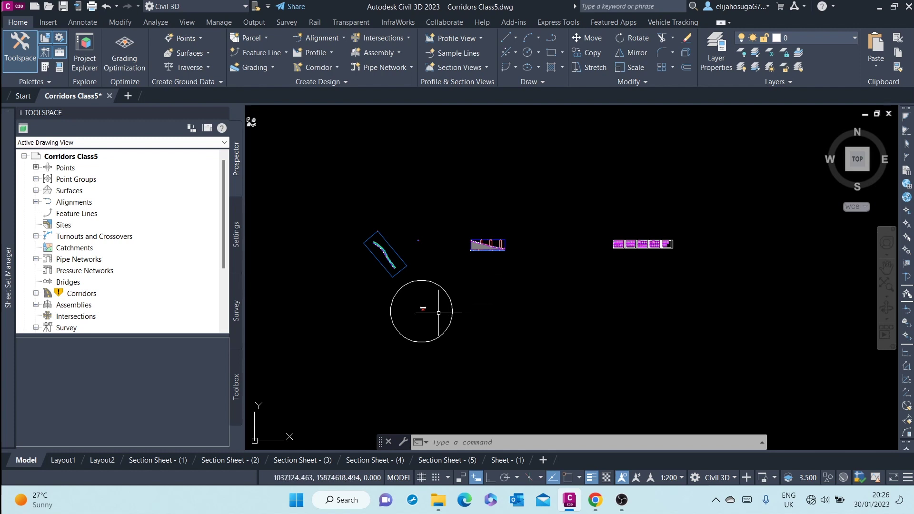
# - Open the road corridor in the Object Viewer
pyautogui.scroll(4, 419, 307)
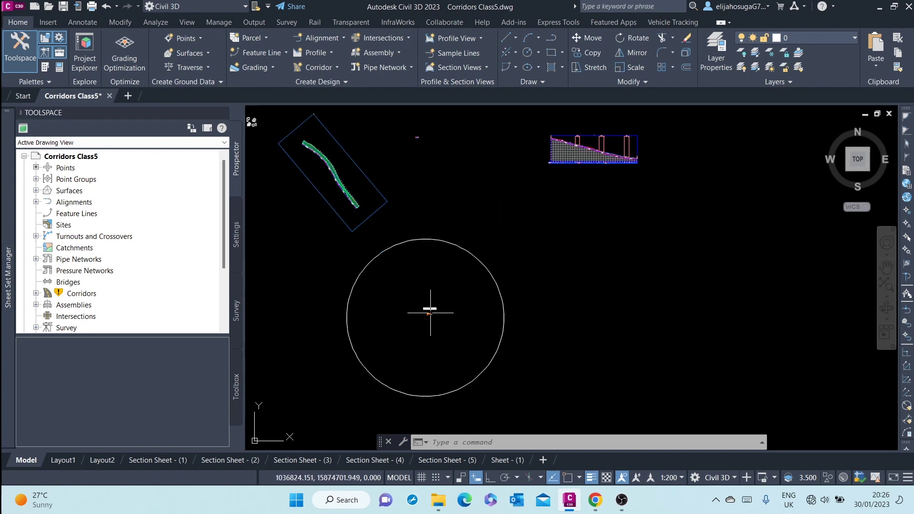
pyautogui.scroll(4, 430, 322)
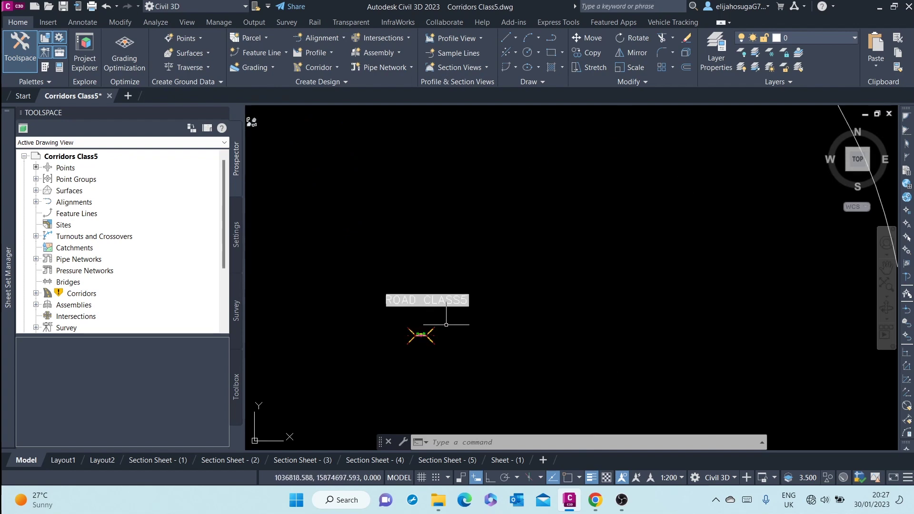
pyautogui.scroll(-8, 504, 257)
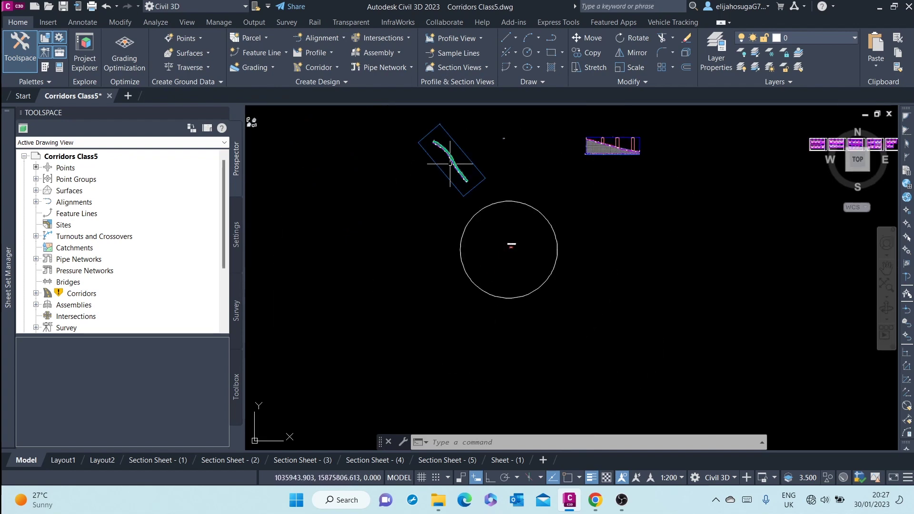
pyautogui.scroll(8, 452, 169)
pyautogui.scroll(6, 416, 252)
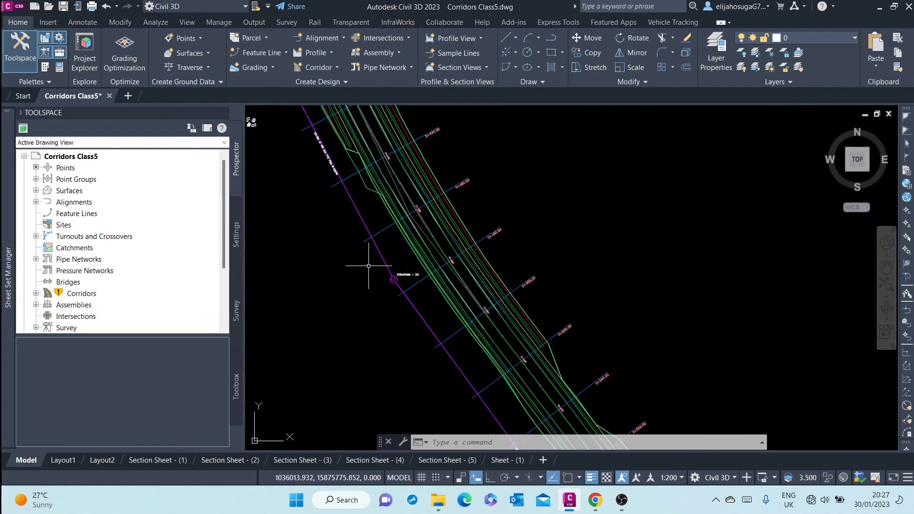
pyautogui.scroll(-3, 468, 242)
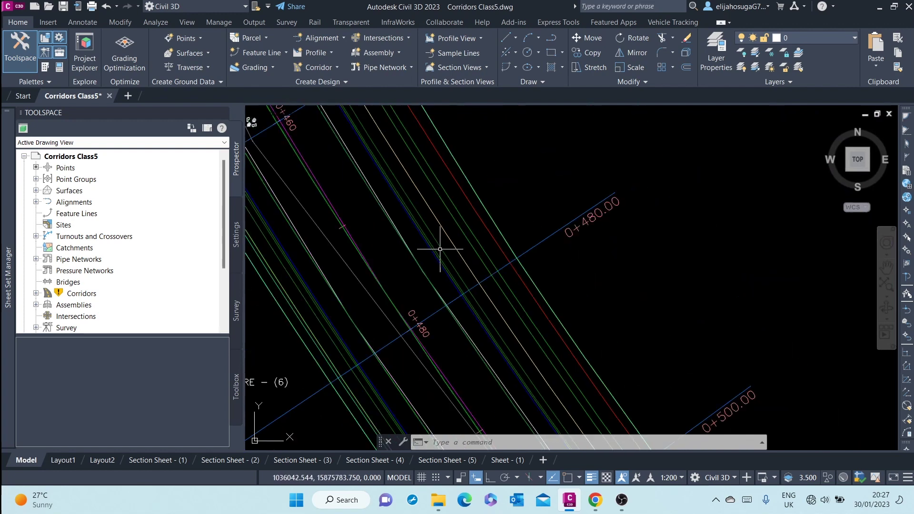
pyautogui.click(428, 262)
pyautogui.scroll(-3, 424, 261)
pyautogui.scroll(-5, 424, 261)
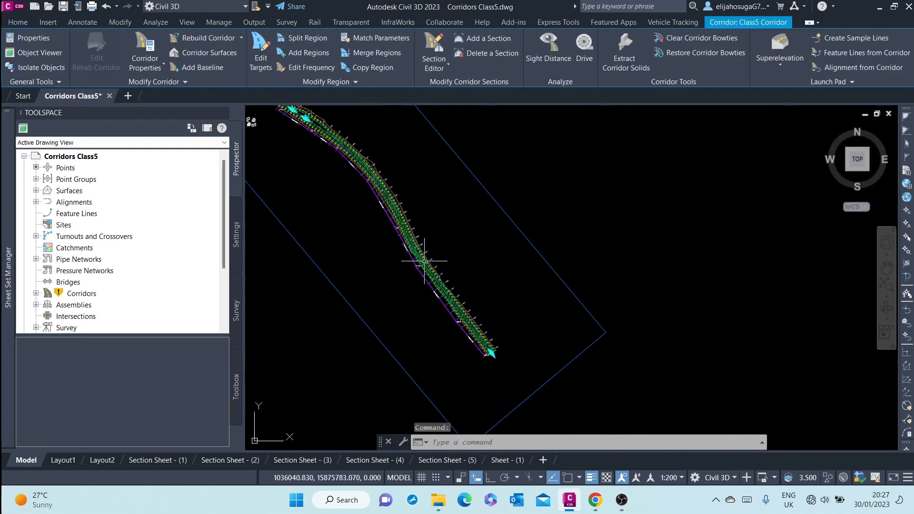
pyautogui.rightClick(418, 229)
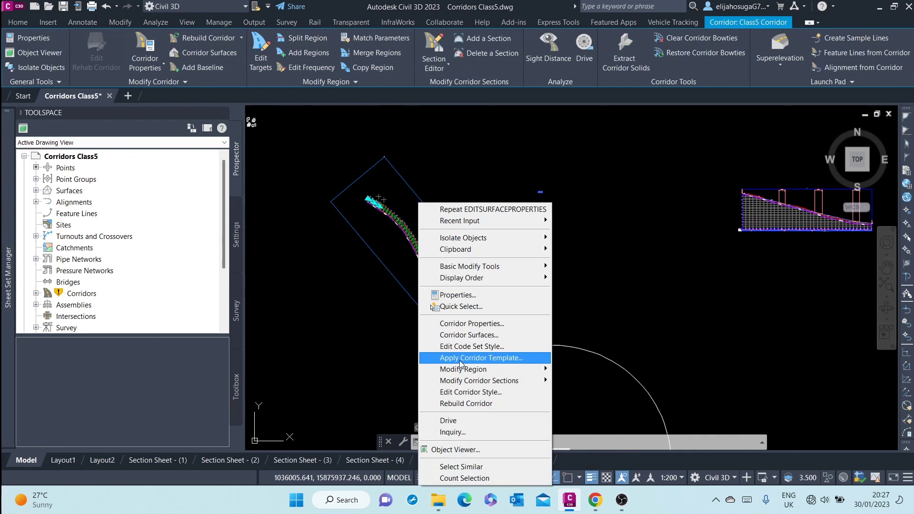
pyautogui.click(466, 450)
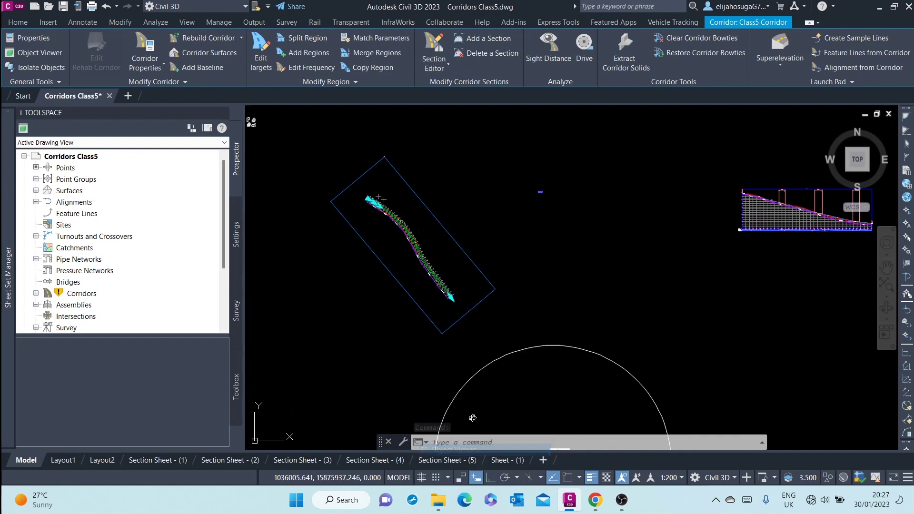
# - Orbit the 3D corridor model and examine its carriageway, side slopes and the gap between regions up close
pyautogui.moveTo(528, 366); pyautogui.dragTo(567, 404)
pyautogui.scroll(3, 401, 245)
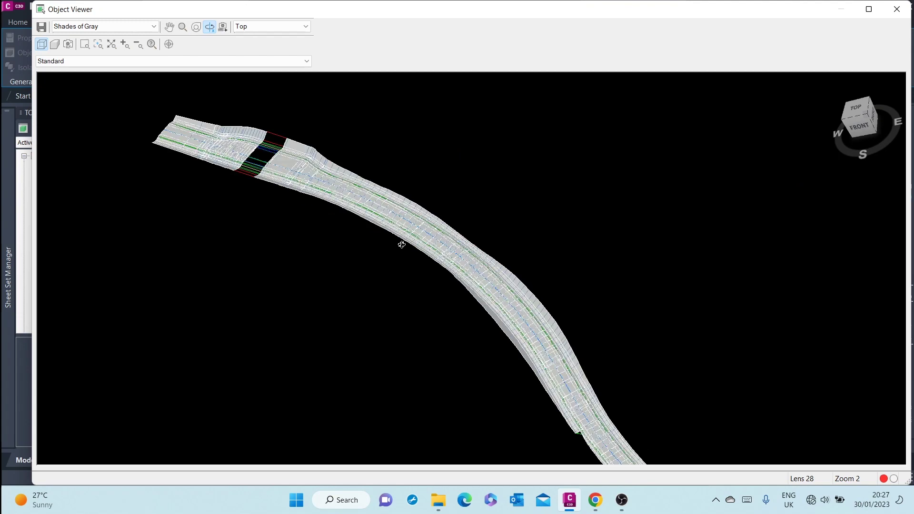
pyautogui.scroll(3, 297, 177)
pyautogui.moveTo(307, 198); pyautogui.dragTo(404, 337, button='middle')
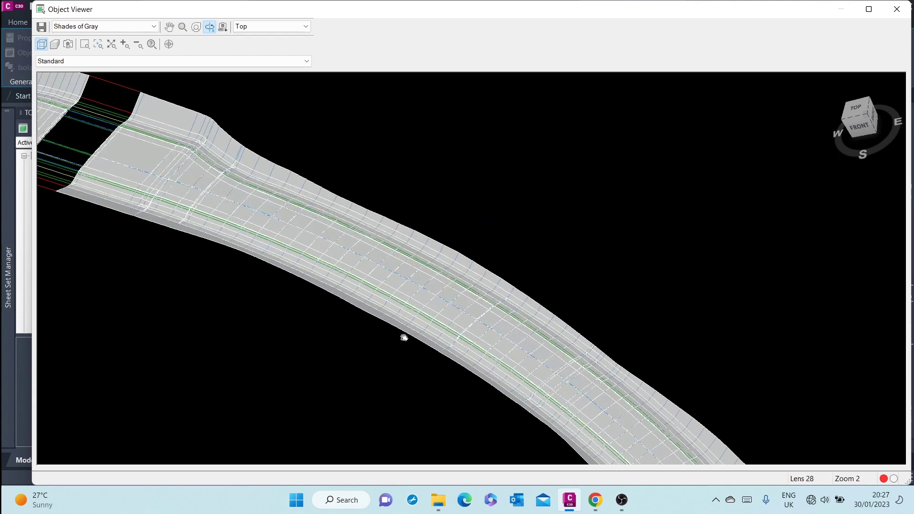
pyautogui.moveTo(276, 243); pyautogui.dragTo(204, 130, button='middle')
pyautogui.scroll(6, 369, 265)
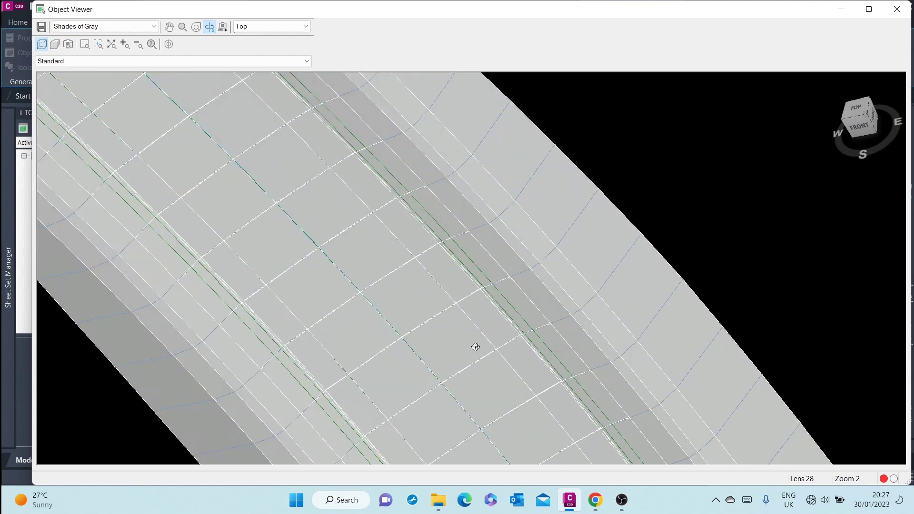
pyautogui.scroll(-5, 472, 328)
pyautogui.moveTo(508, 386); pyautogui.dragTo(493, 363)
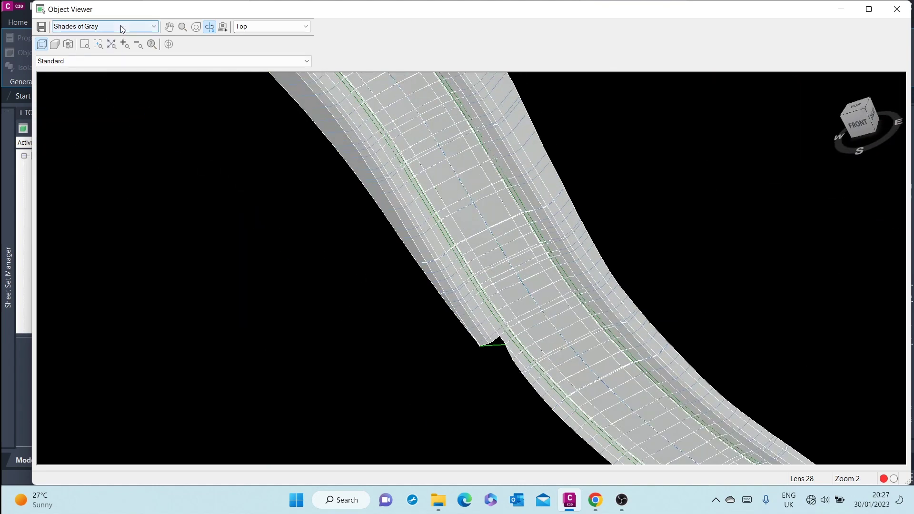
# - Inspect the whole corridor in the Wireframe visual style and close the Object Viewer
pyautogui.click(76, 27)
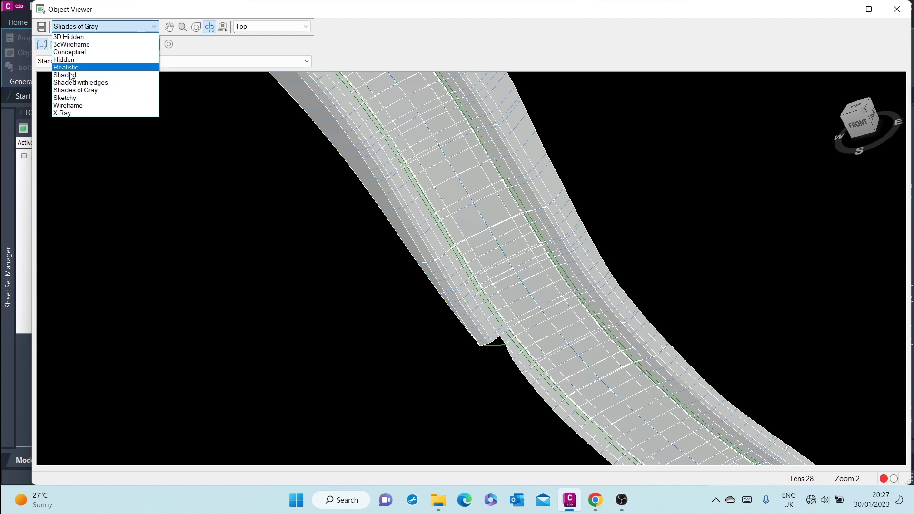
pyautogui.click(65, 105)
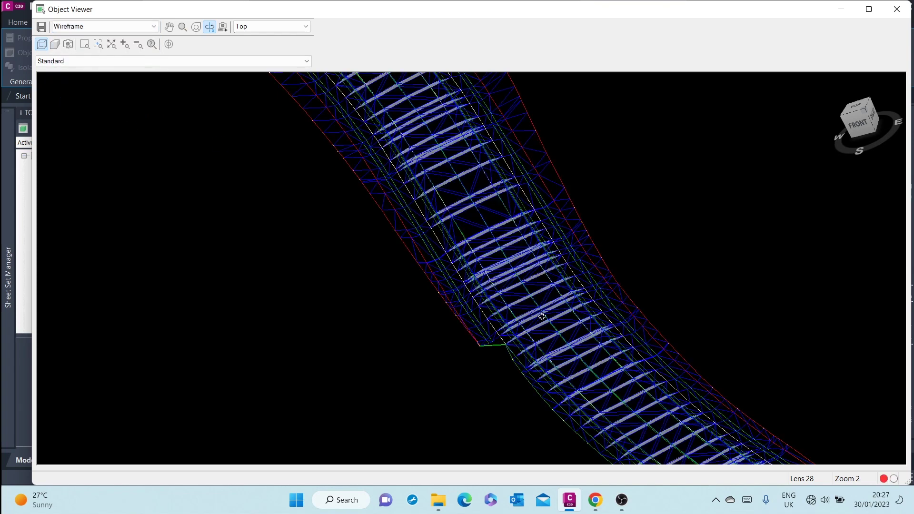
pyautogui.scroll(-5, 542, 316)
pyautogui.scroll(-3, 690, 188)
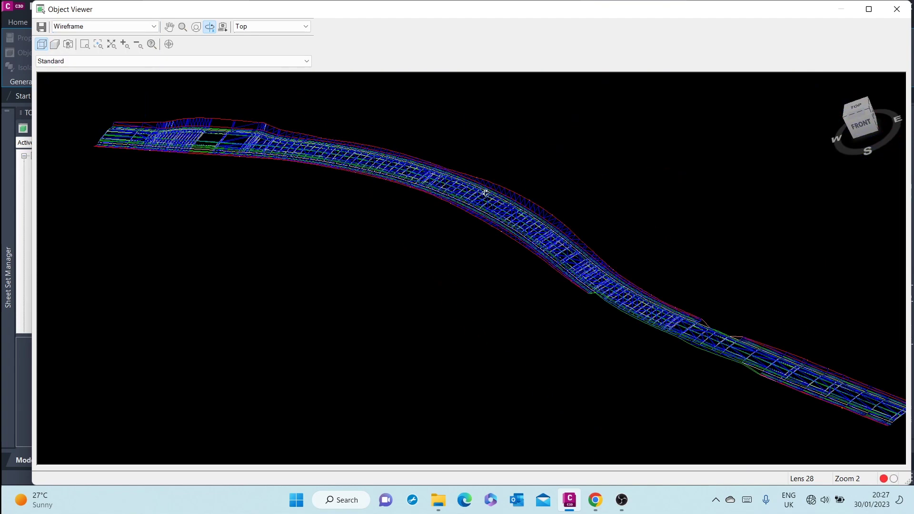
pyautogui.click(896, 9)
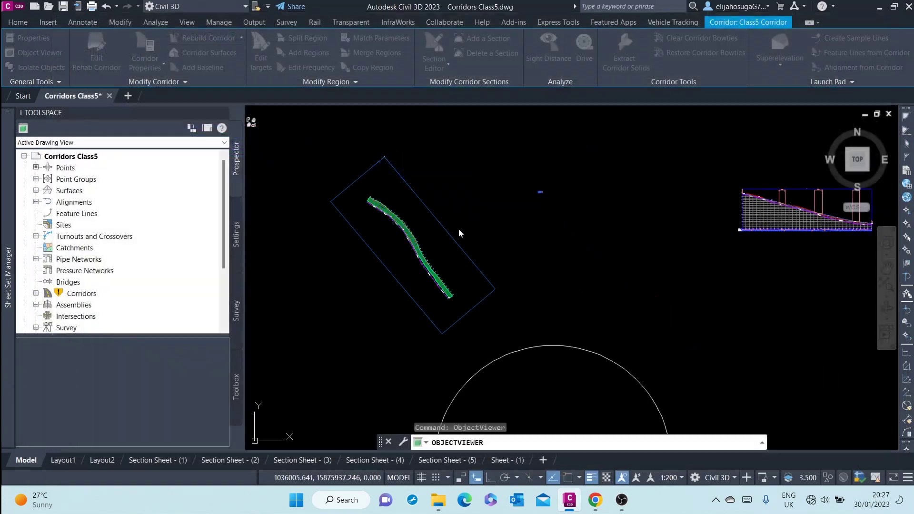
# - Select the centreline alignment near station 0+100, review its geometry along the full road, and clear the selection
pyautogui.scroll(8, 402, 280)
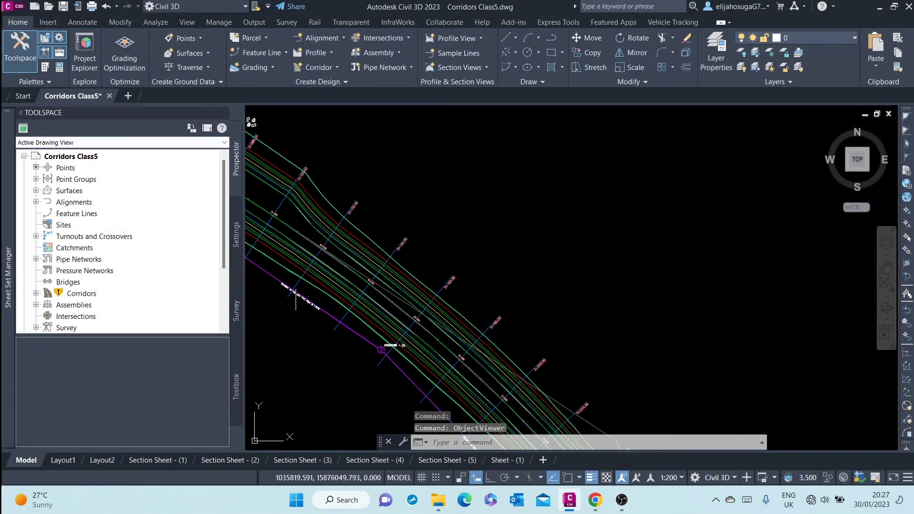
pyautogui.scroll(3, 402, 280)
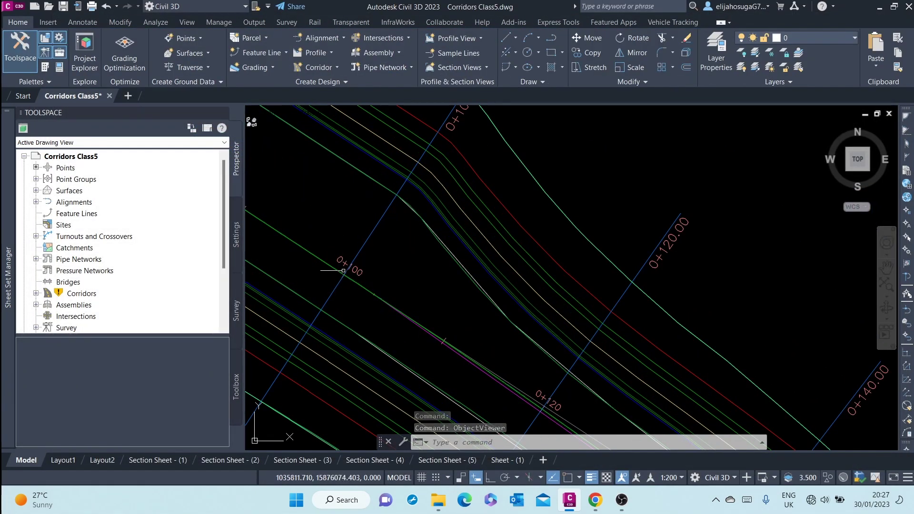
pyautogui.scroll(3, 357, 256)
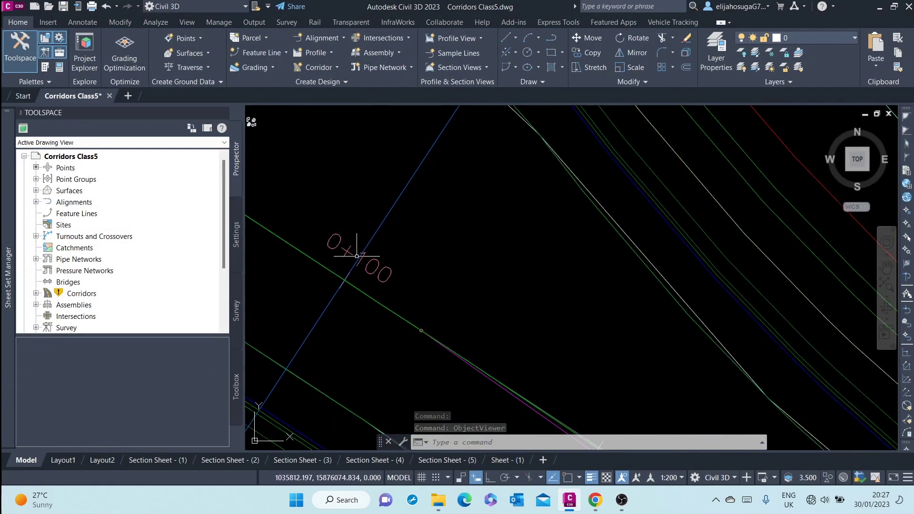
pyautogui.click(385, 305)
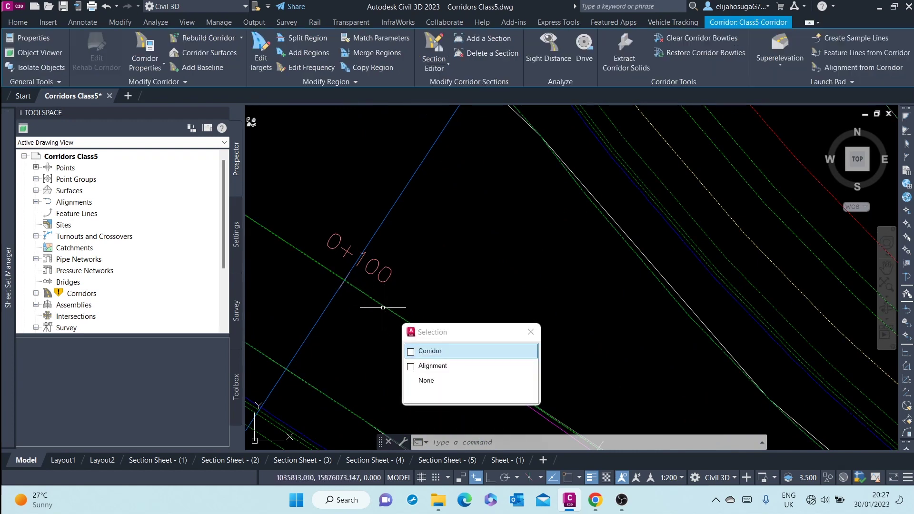
pyautogui.click(433, 370)
pyautogui.scroll(-6, 448, 214)
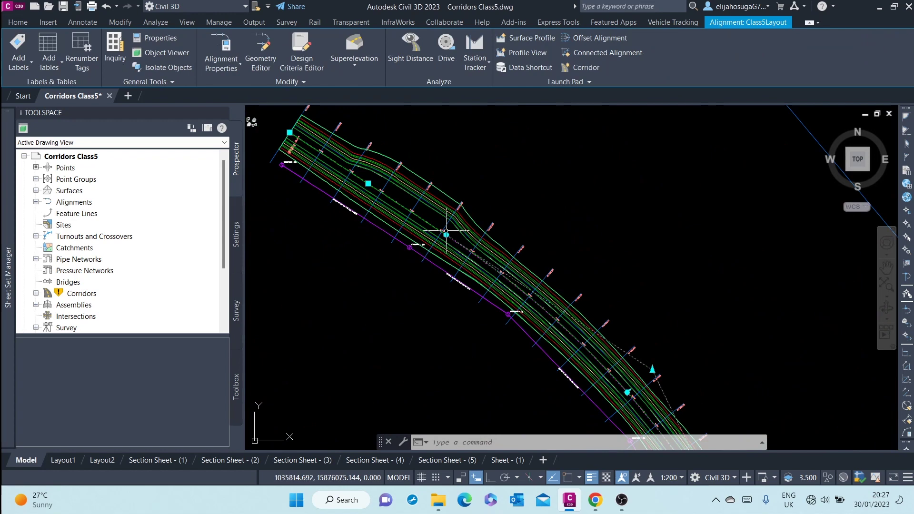
pyautogui.scroll(-3, 461, 257)
pyautogui.moveTo(530, 316); pyautogui.dragTo(453, 261, button='middle')
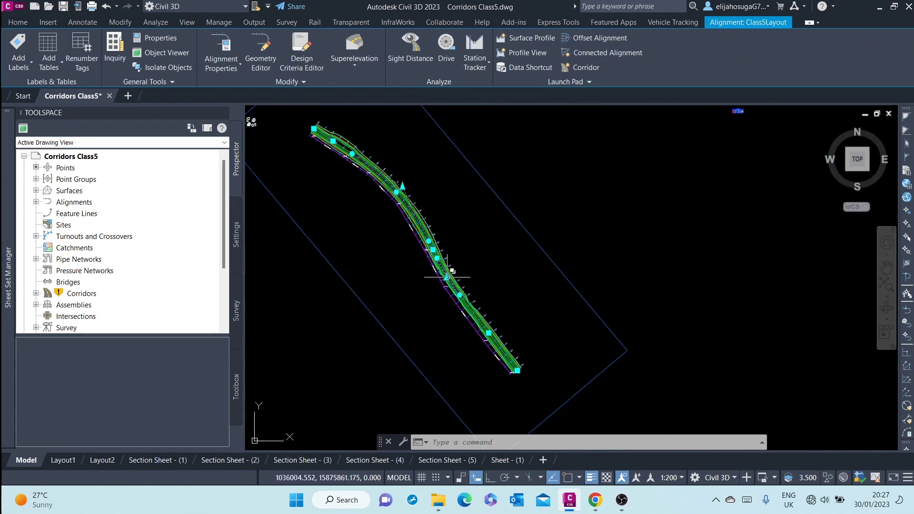
pyautogui.press('Escape')
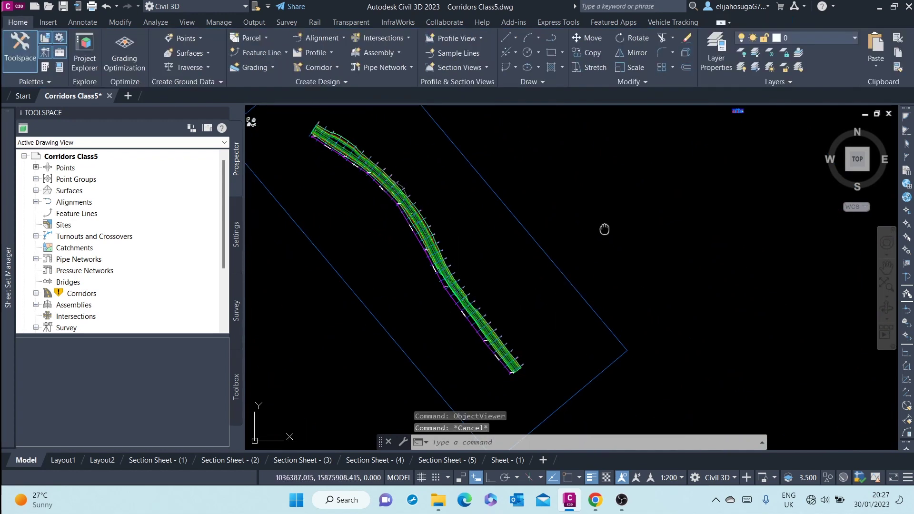
# - Examine the profile view, highlighting the finished ground profile along its length, and clear the selection
pyautogui.moveTo(554, 276); pyautogui.dragTo(457, 309, button='middle')
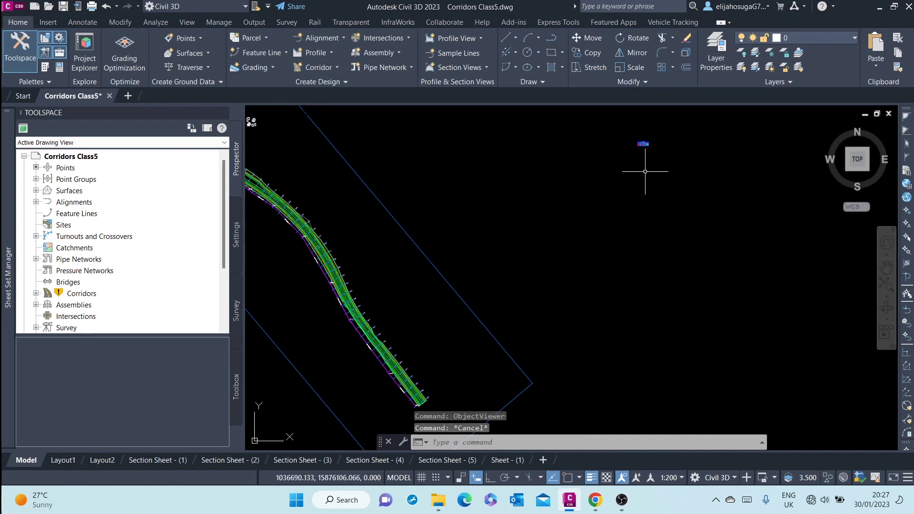
pyautogui.moveTo(642, 153); pyautogui.dragTo(599, 288, button='middle')
pyautogui.scroll(8, 662, 267)
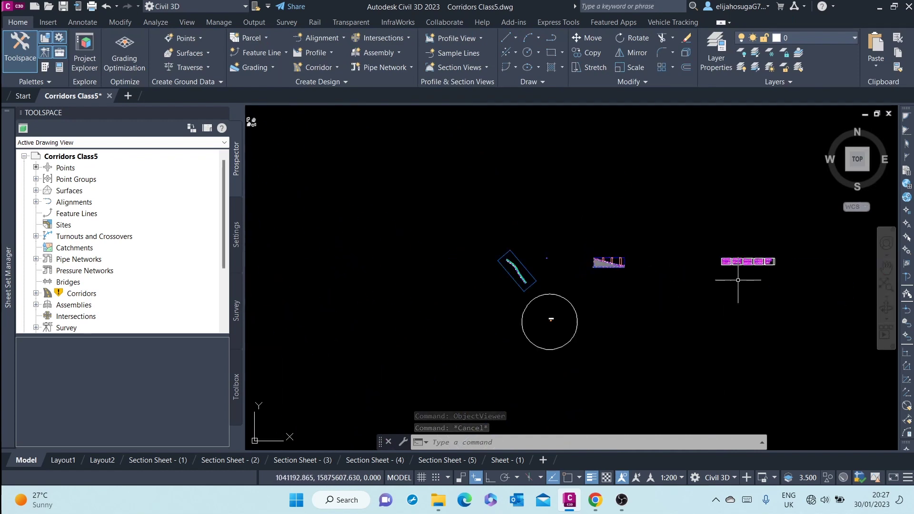
pyautogui.scroll(-5, 333, 224)
pyautogui.scroll(5, 568, 310)
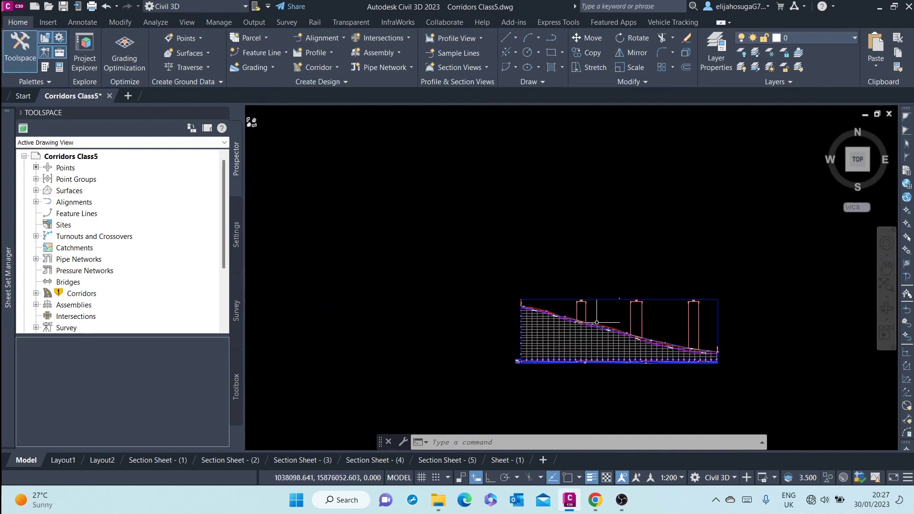
pyautogui.scroll(4, 567, 311)
pyautogui.scroll(-4, 663, 342)
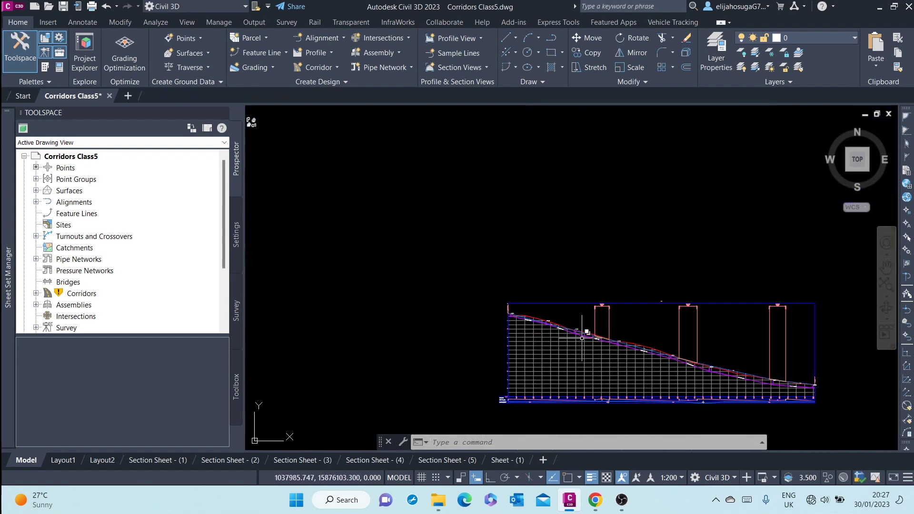
pyautogui.scroll(2, 708, 380)
pyautogui.scroll(3, 707, 381)
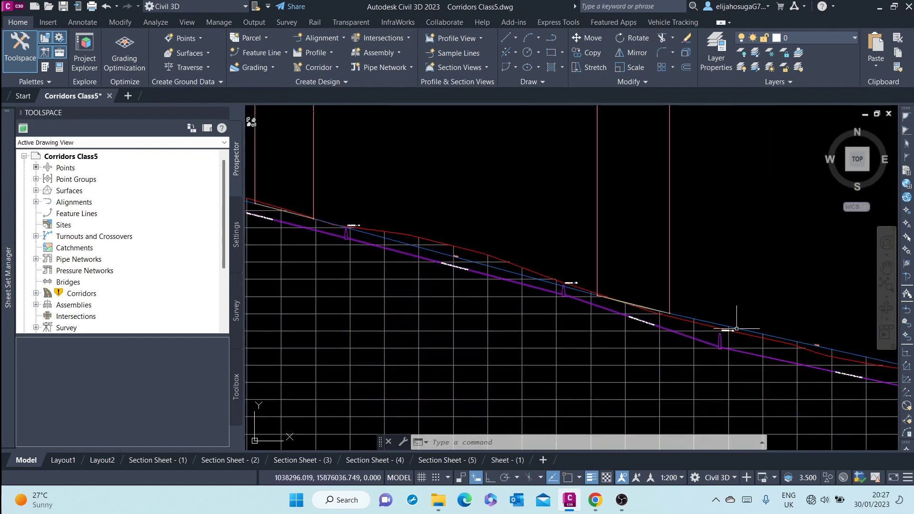
pyautogui.click(735, 328)
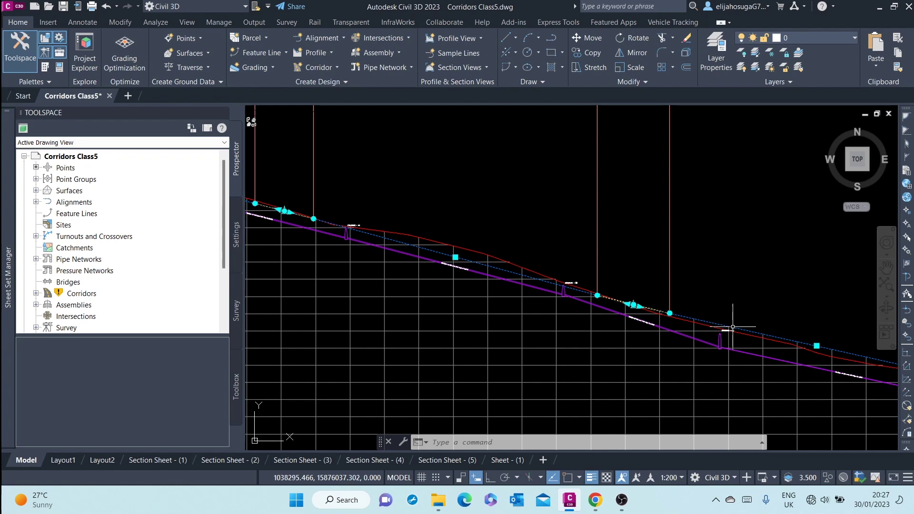
pyautogui.scroll(-6, 644, 284)
pyautogui.scroll(2, 612, 337)
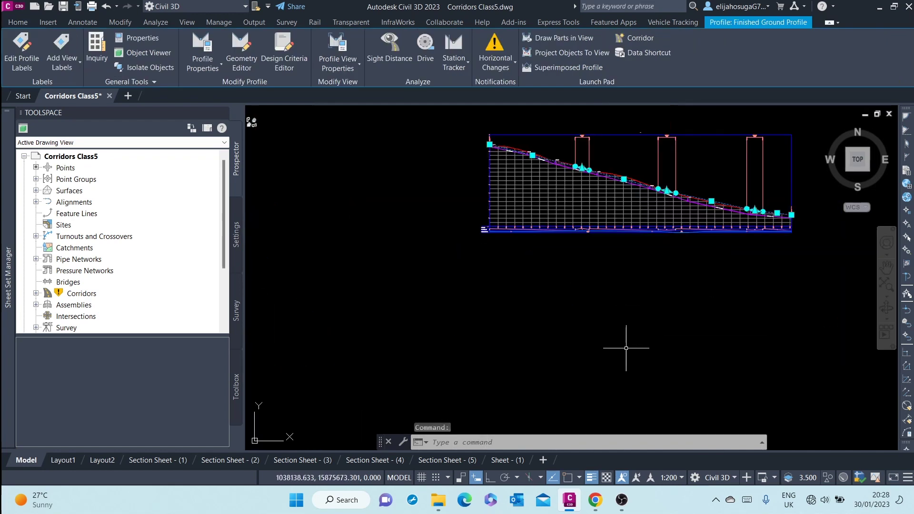
pyautogui.press('Escape')
pyautogui.press('Escape')
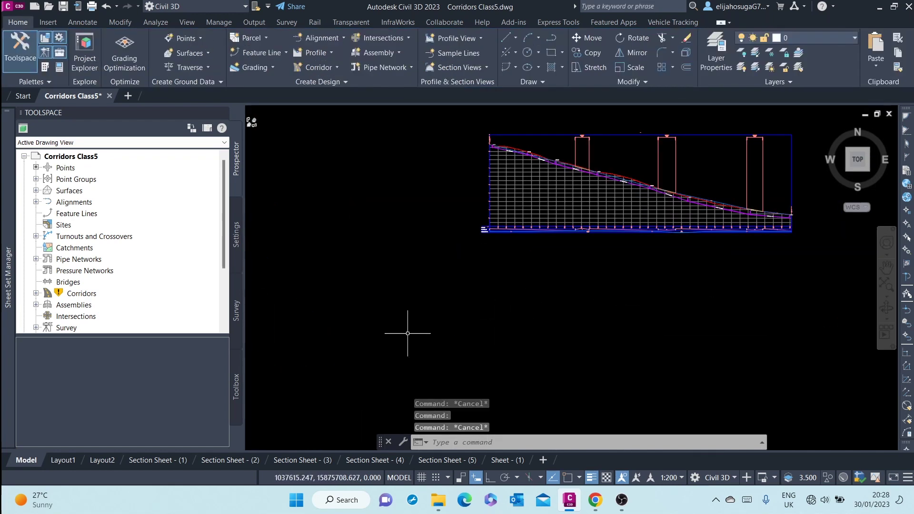
# - Examine the ROAD CLASS5 assembly, including its lanes, shoulders and cut and fill slope layout modes
pyautogui.scroll(-5, 408, 330)
pyautogui.scroll(8, 371, 383)
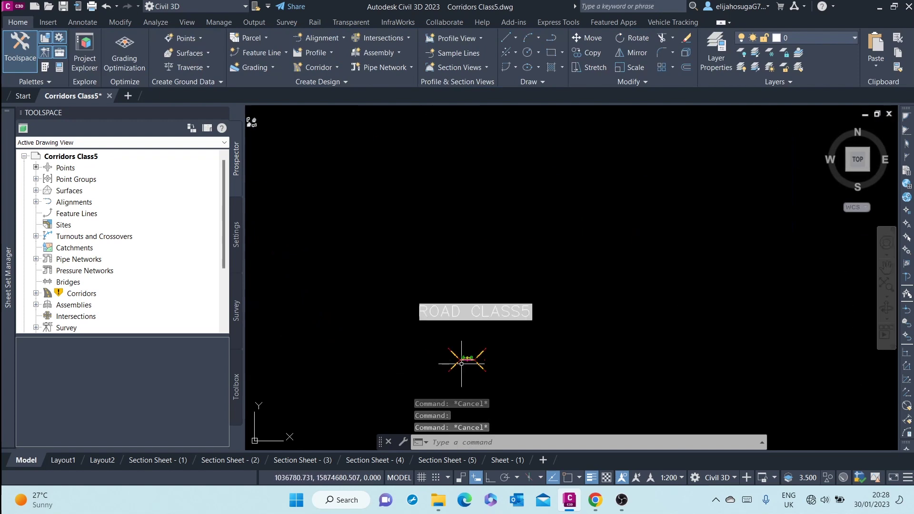
pyautogui.scroll(6, 486, 390)
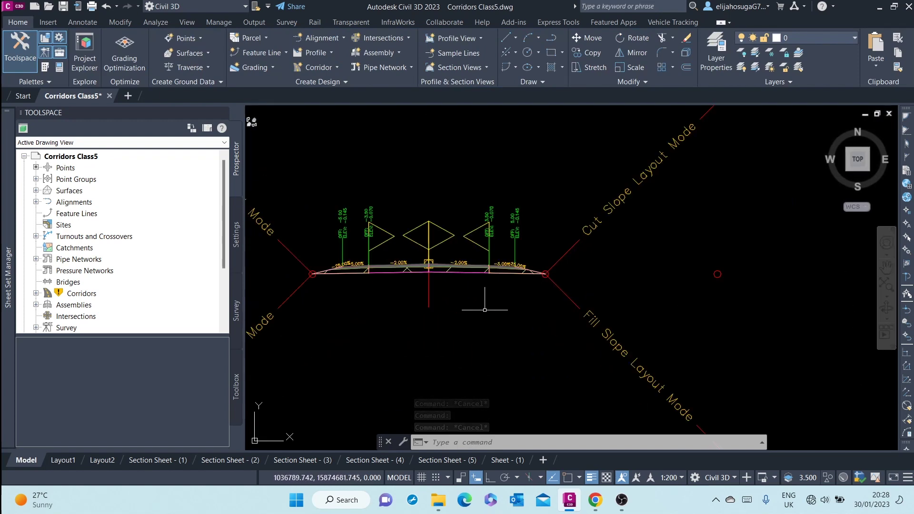
pyautogui.moveTo(455, 251); pyautogui.dragTo(493, 339, button='middle')
pyautogui.scroll(4, 486, 329)
pyautogui.scroll(-10, 482, 318)
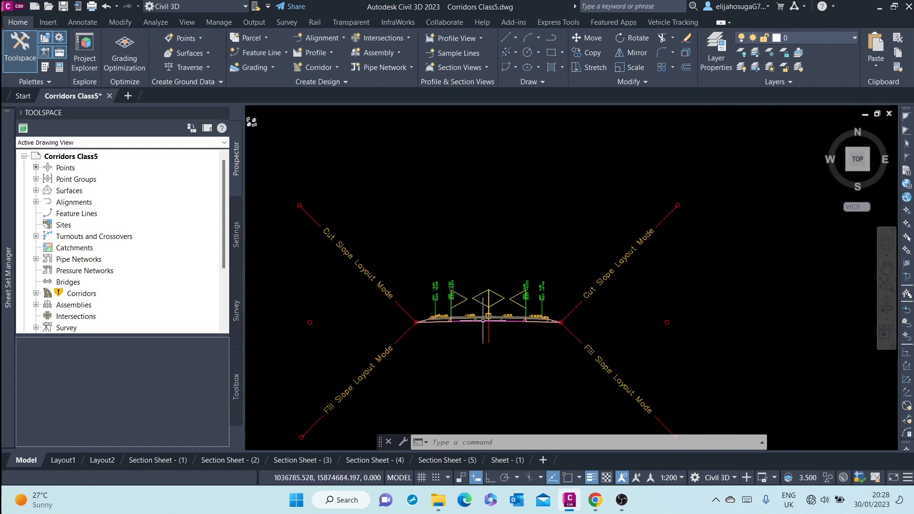
pyautogui.scroll(-10, 482, 317)
pyautogui.scroll(3, 476, 295)
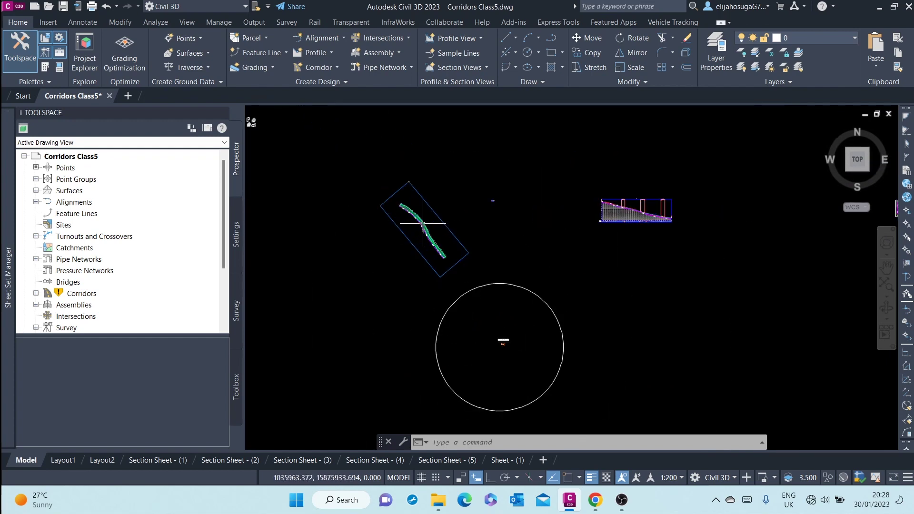
# - Open the Class5 corridor's properties and check which alignments are available for its baseline, leaving the baseline settings as they are
pyautogui.scroll(6, 437, 223)
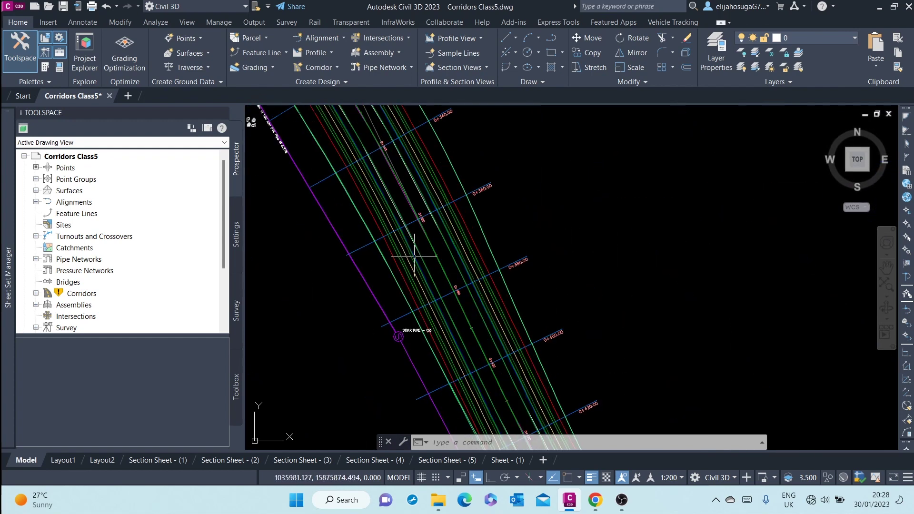
pyautogui.click(438, 256)
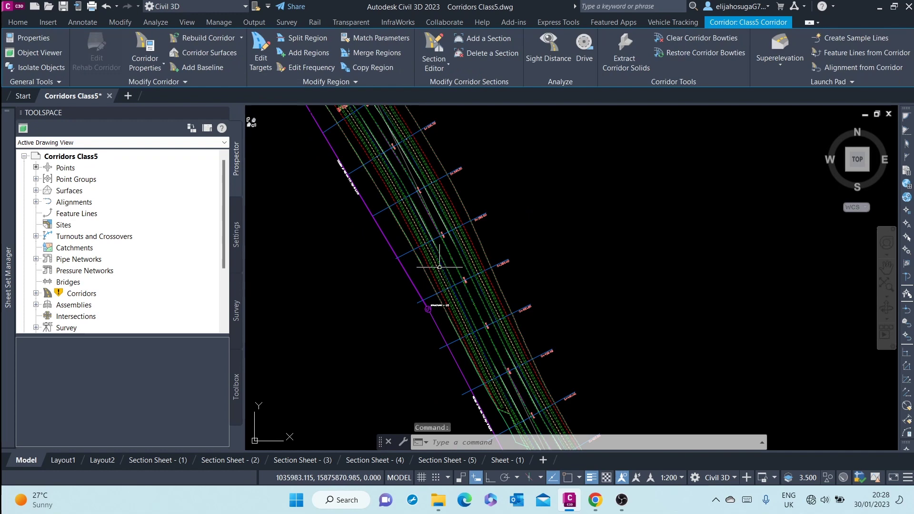
pyautogui.rightClick(552, 224)
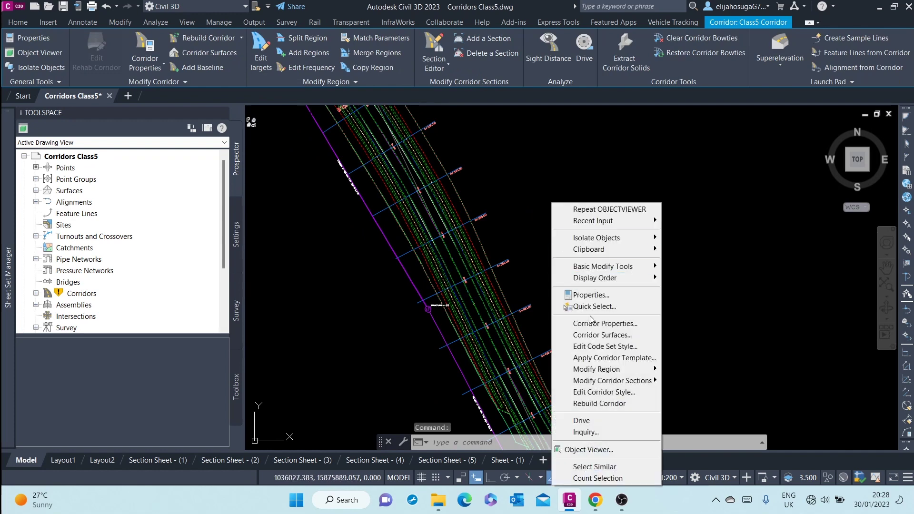
pyautogui.click(620, 326)
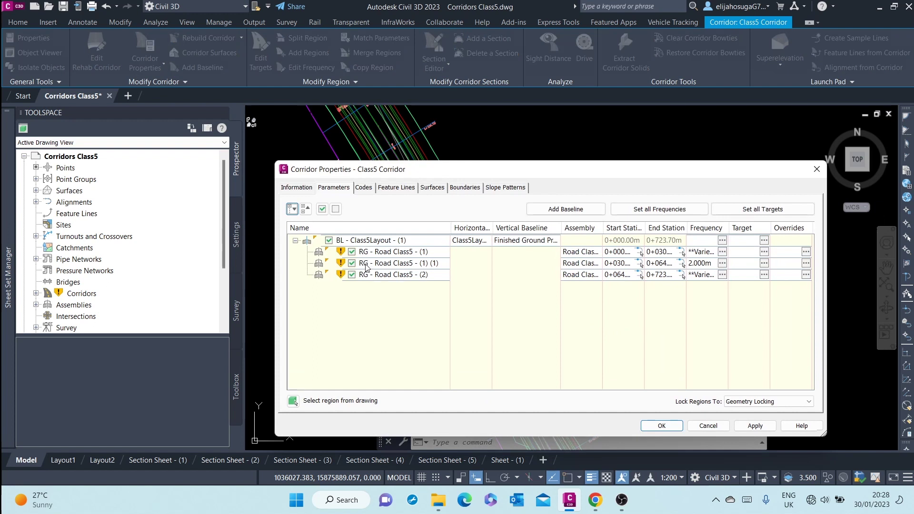
pyautogui.moveTo(580, 171); pyautogui.dragTo(662, 180)
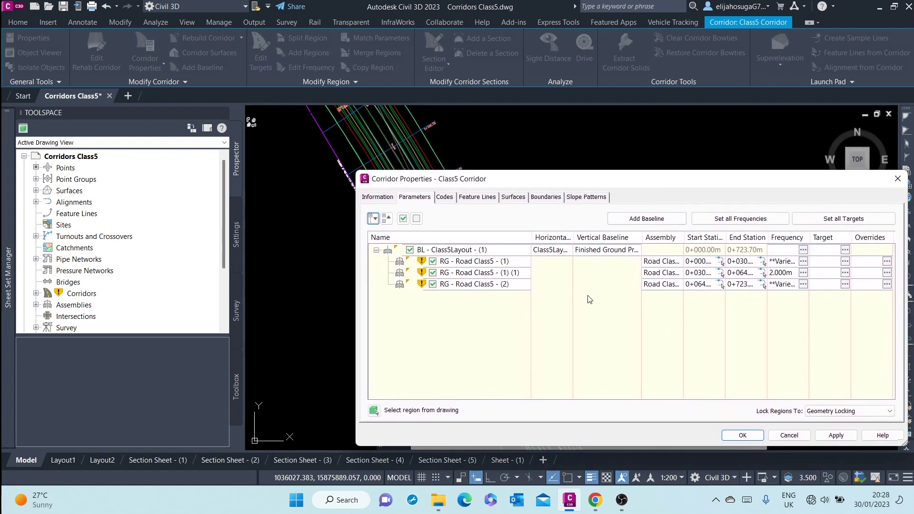
pyautogui.click(555, 251)
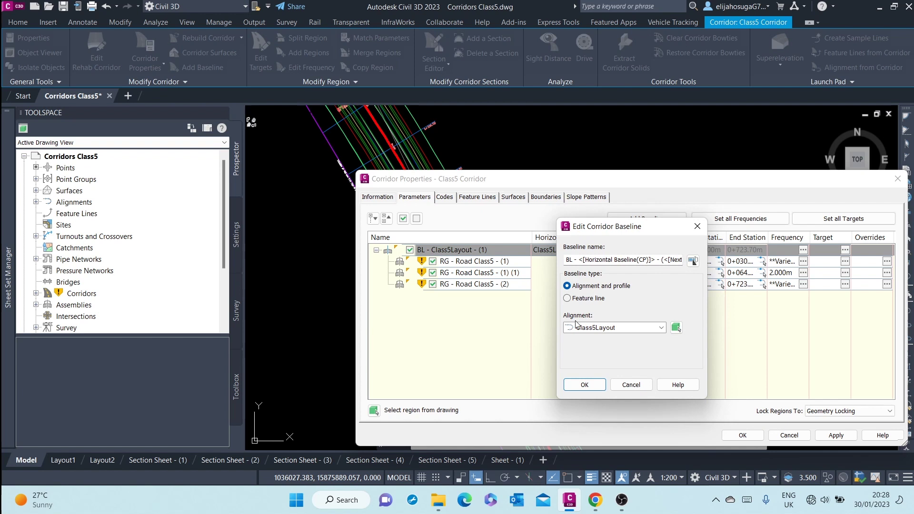
pyautogui.click(657, 331)
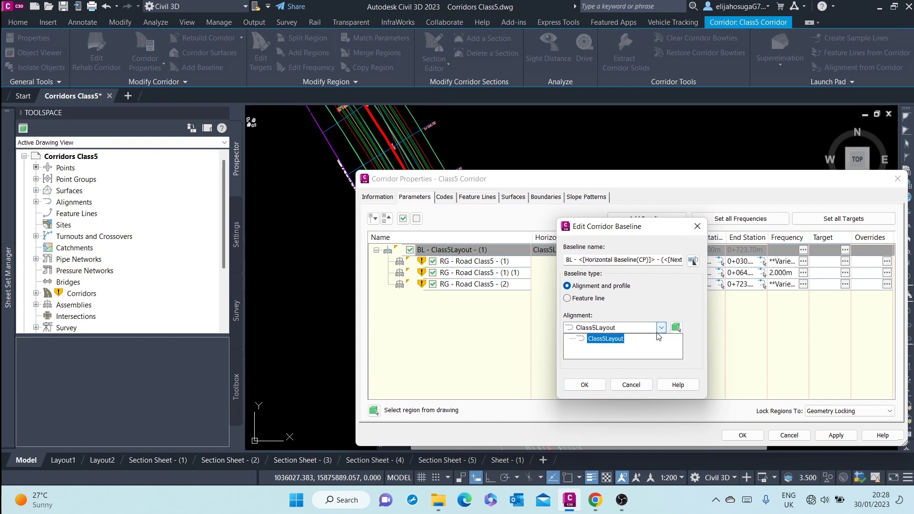
pyautogui.click(696, 227)
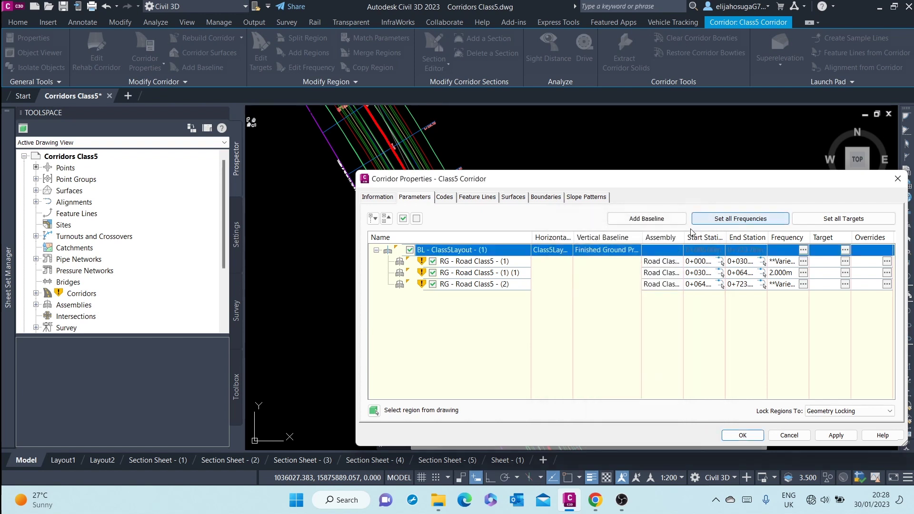
# - Check which profiles are available for the corridor's vertical baseline, and close the profile selection without changing it
pyautogui.click(624, 252)
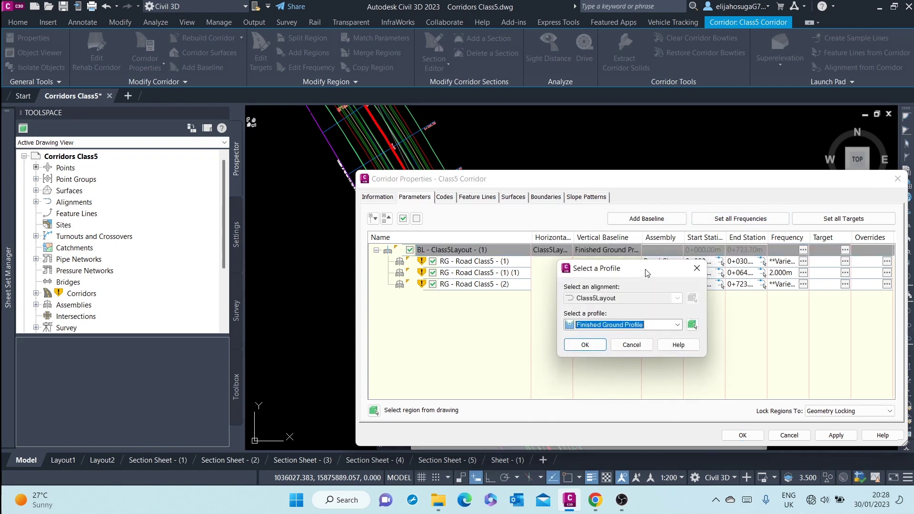
pyautogui.moveTo(644, 264); pyautogui.dragTo(605, 269)
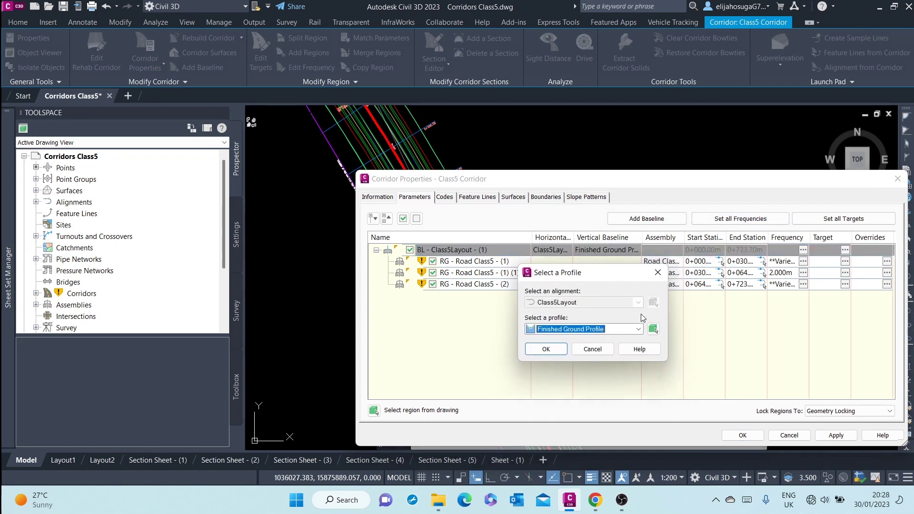
pyautogui.click(638, 329)
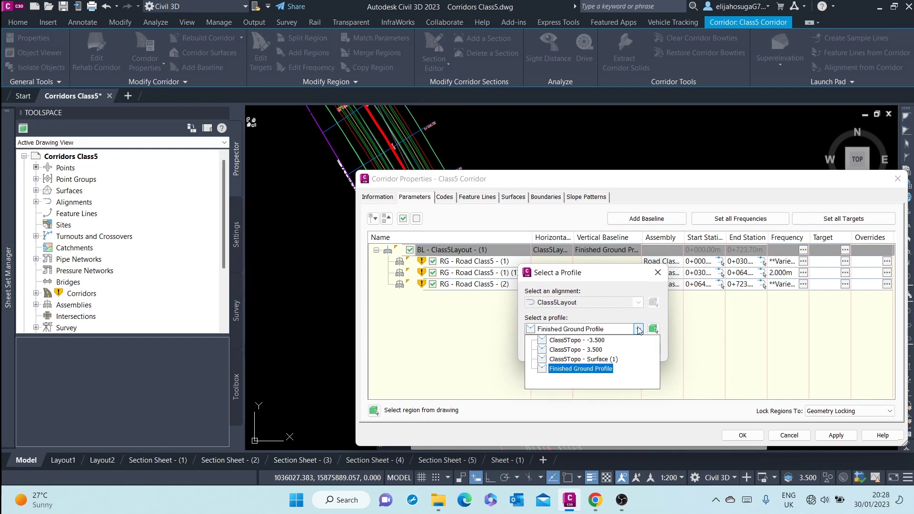
pyautogui.click(638, 329)
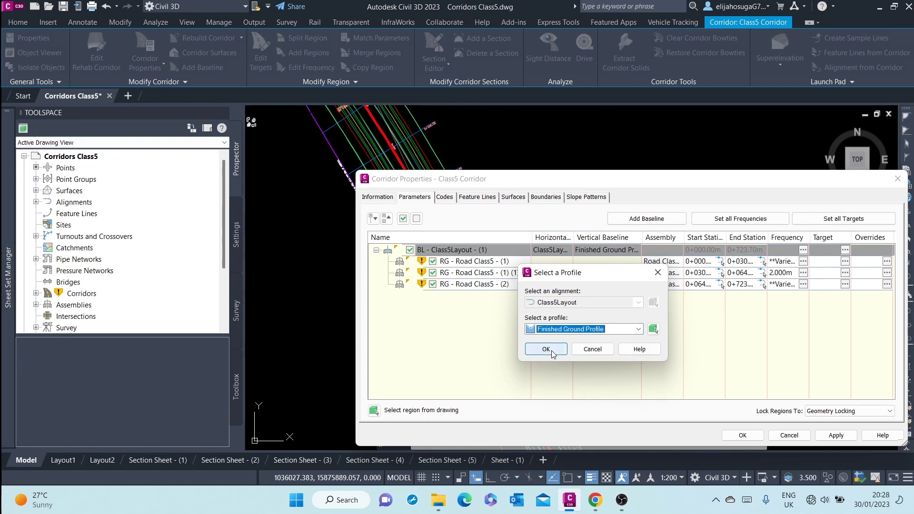
pyautogui.click(657, 273)
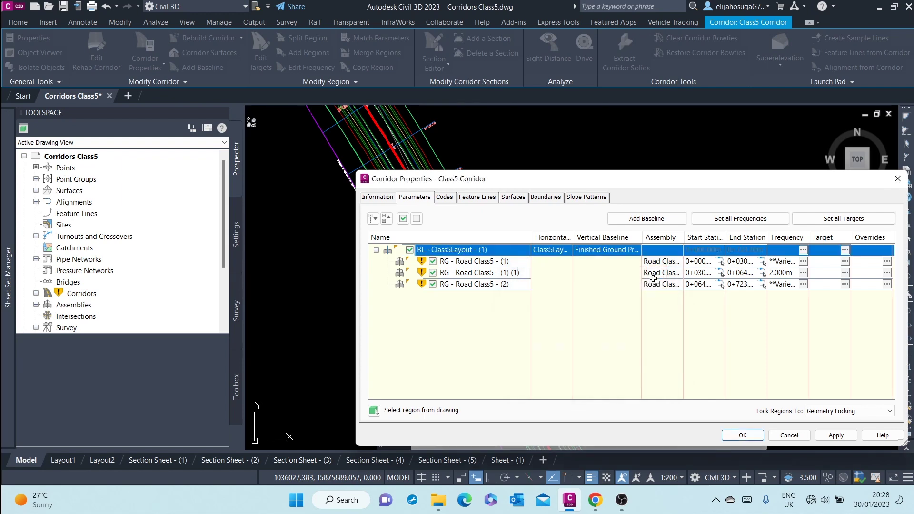
# - Check the assembly assigned to the corridor's first region, RG - Road Class5 - (1), and close the region settings unchanged
pyautogui.click(674, 260)
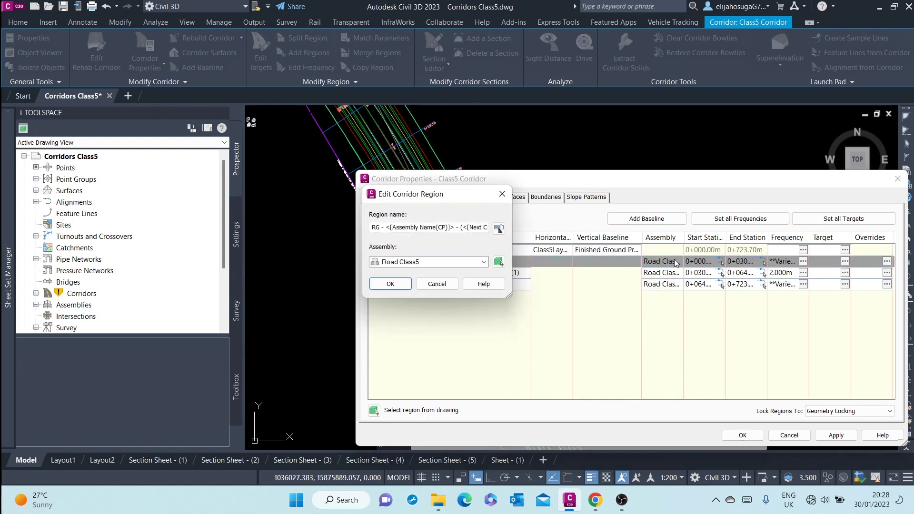
pyautogui.click(484, 261)
pyautogui.click(484, 262)
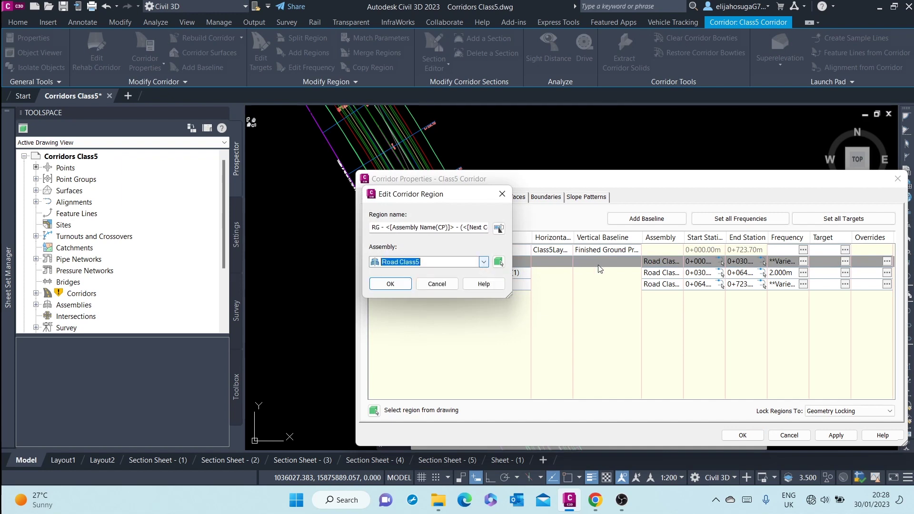
pyautogui.click(502, 194)
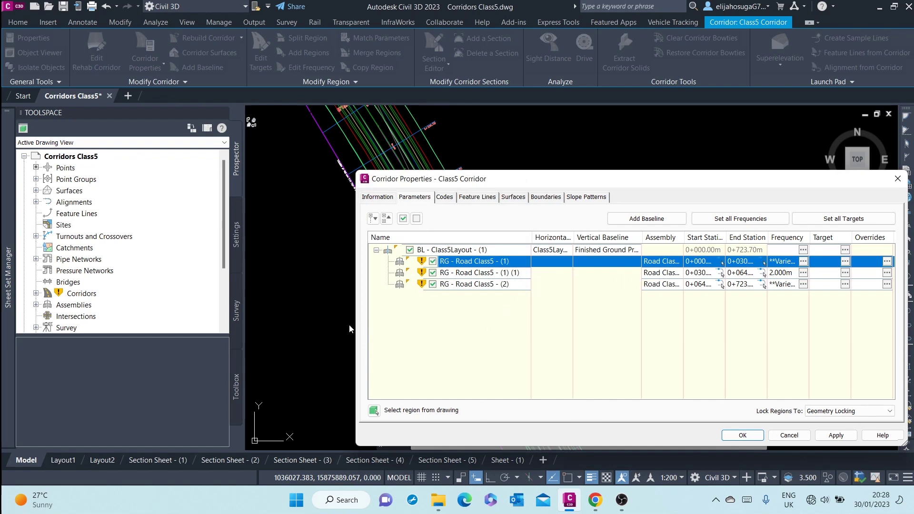
# - Enlarge the corridor properties window and widen the horizontal and vertical baseline columns to review each region's stations, frequencies and targets
pyautogui.moveTo(659, 181); pyautogui.dragTo(553, 162)
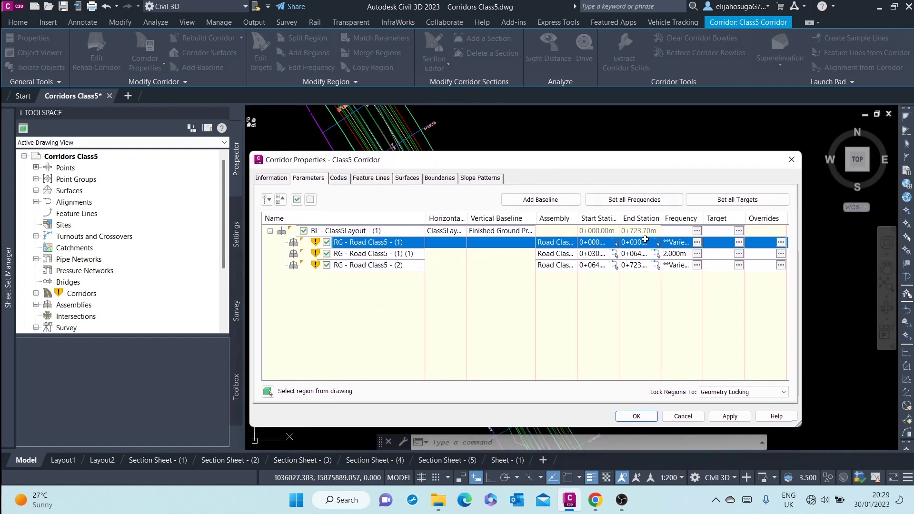
pyautogui.moveTo(798, 421); pyautogui.dragTo(886, 490)
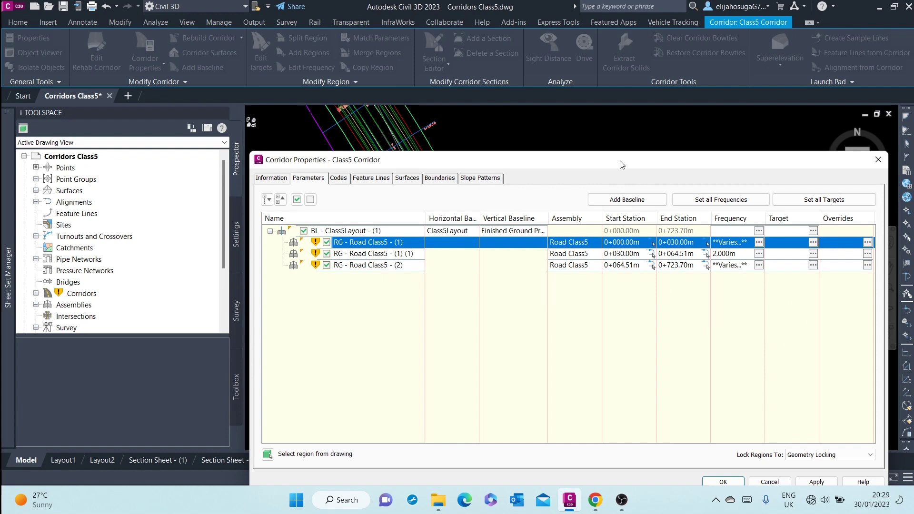
pyautogui.moveTo(621, 165); pyautogui.dragTo(574, 110)
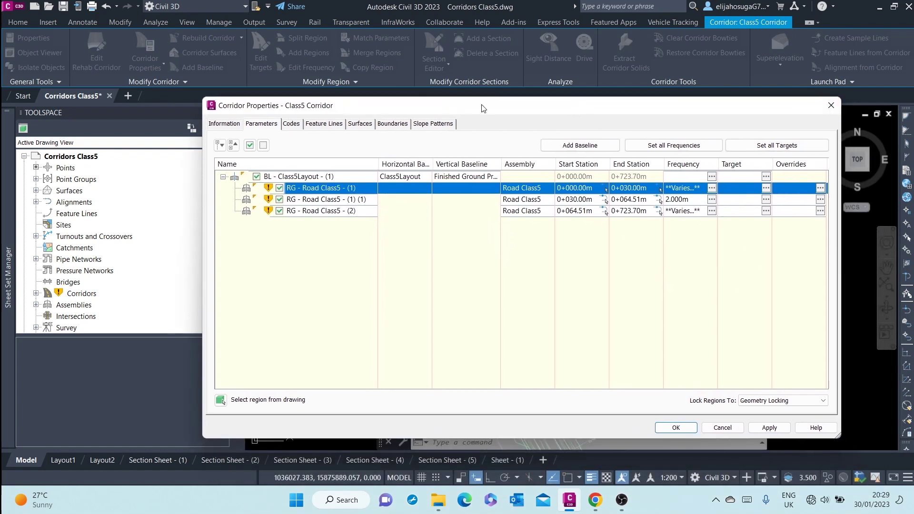
pyautogui.moveTo(498, 110); pyautogui.dragTo(625, 154)
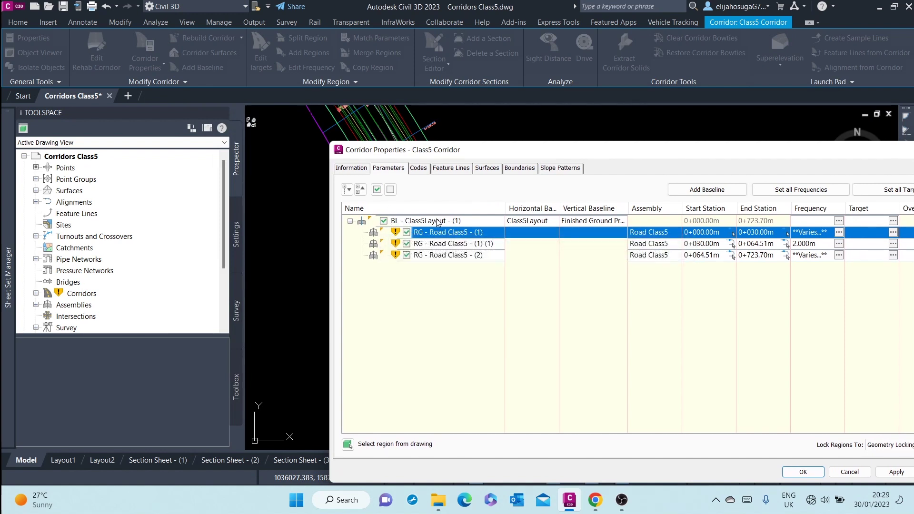
pyautogui.moveTo(705, 151); pyautogui.dragTo(616, 125)
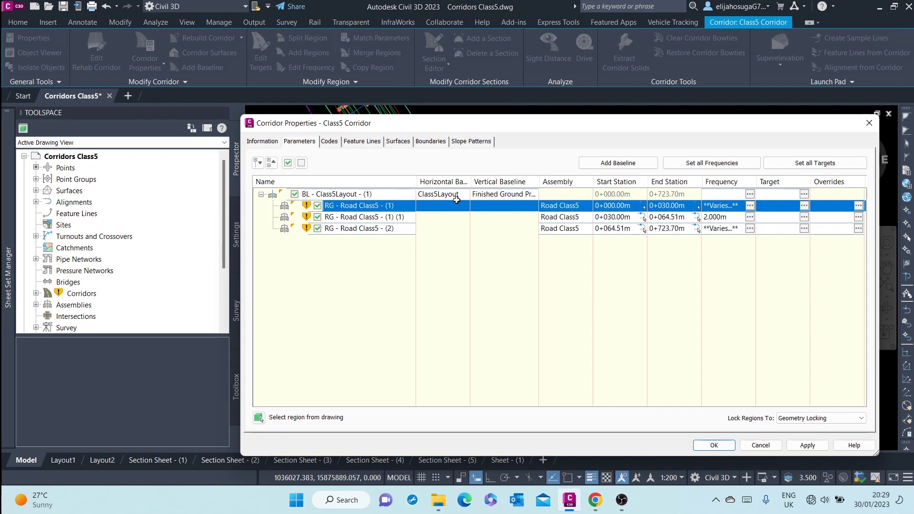
pyautogui.moveTo(471, 176); pyautogui.dragTo(483, 197)
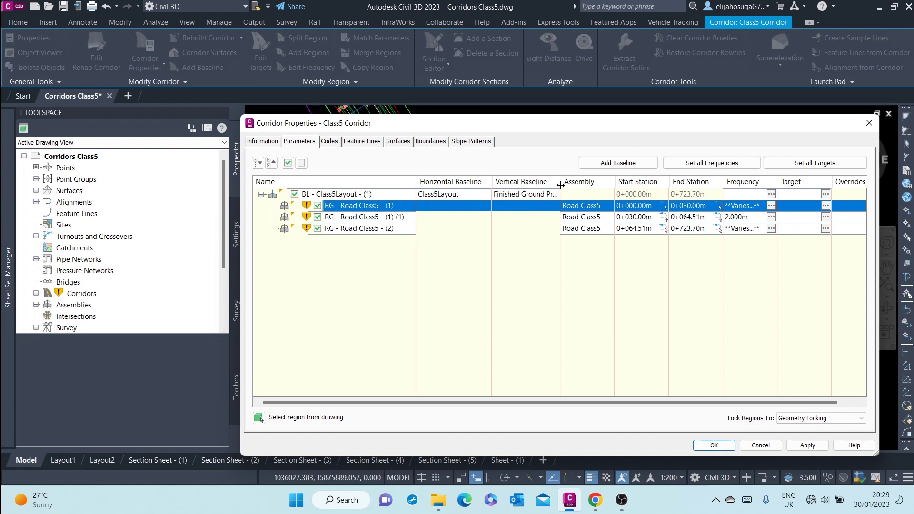
pyautogui.moveTo(560, 185); pyautogui.dragTo(574, 180)
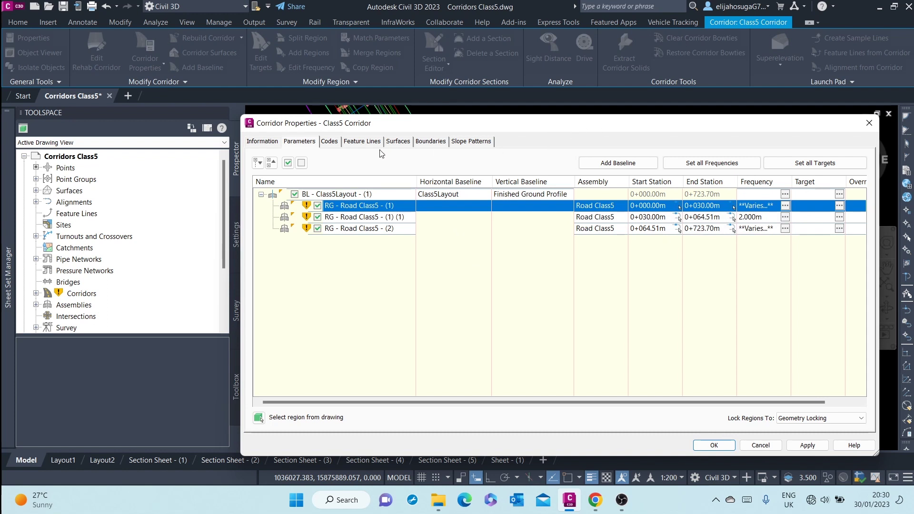
# - Review the surfaces defined for the corridor and close its properties without changing anything
pyautogui.click(397, 141)
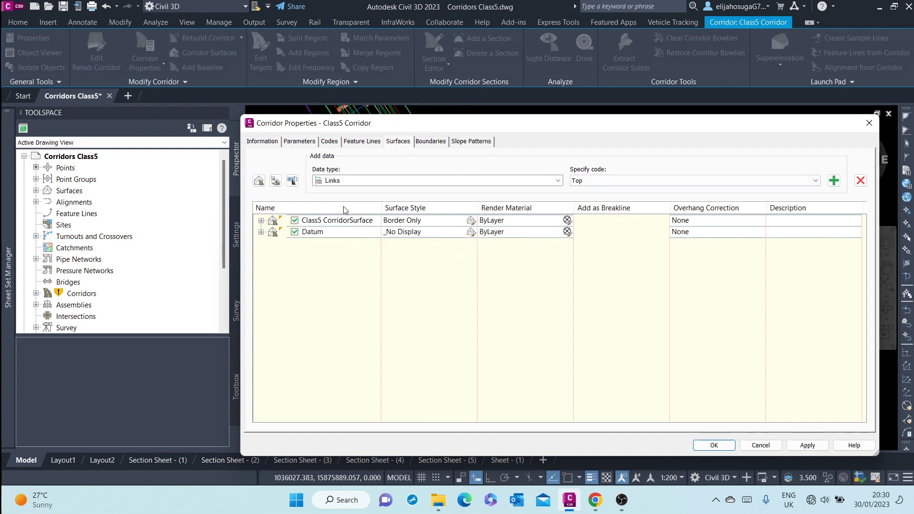
pyautogui.rightClick(378, 229)
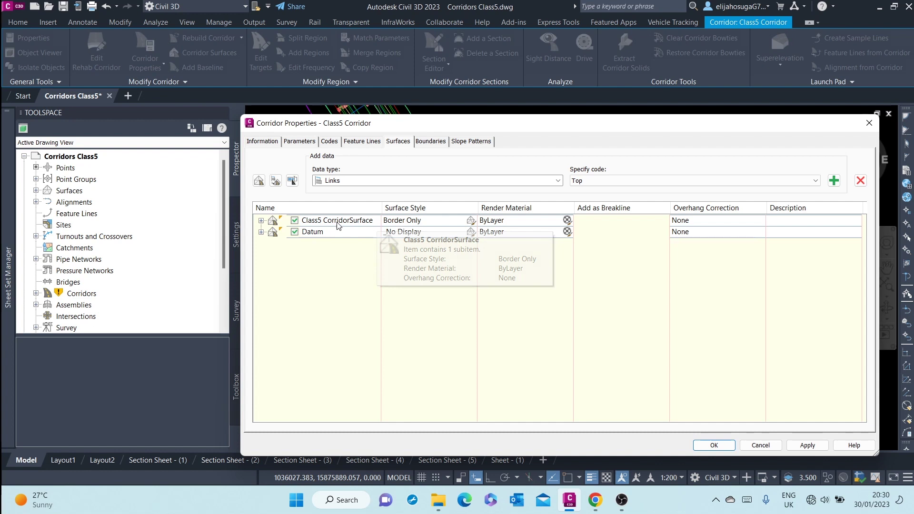
pyautogui.press('Escape')
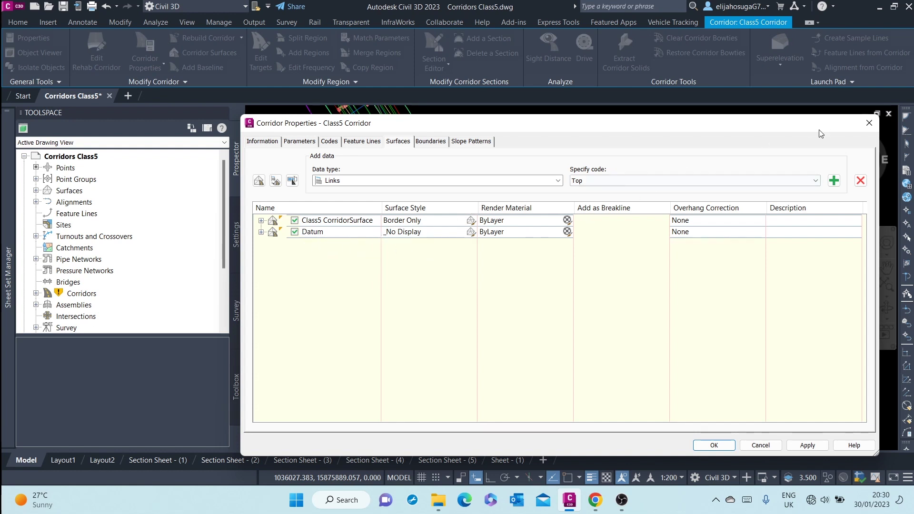
pyautogui.click(868, 123)
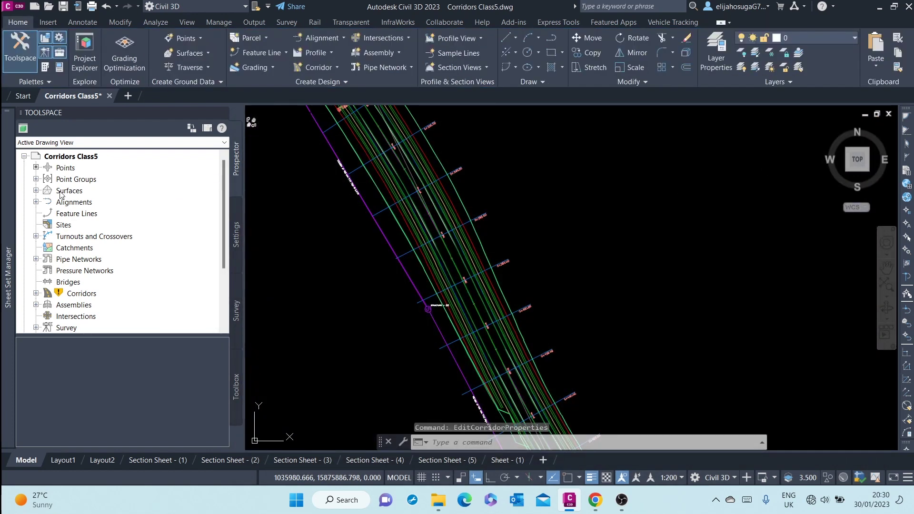
# - Select the Class5 CorridorSurface from the drawing's surfaces and open it in the Object Viewer
pyautogui.click(36, 190)
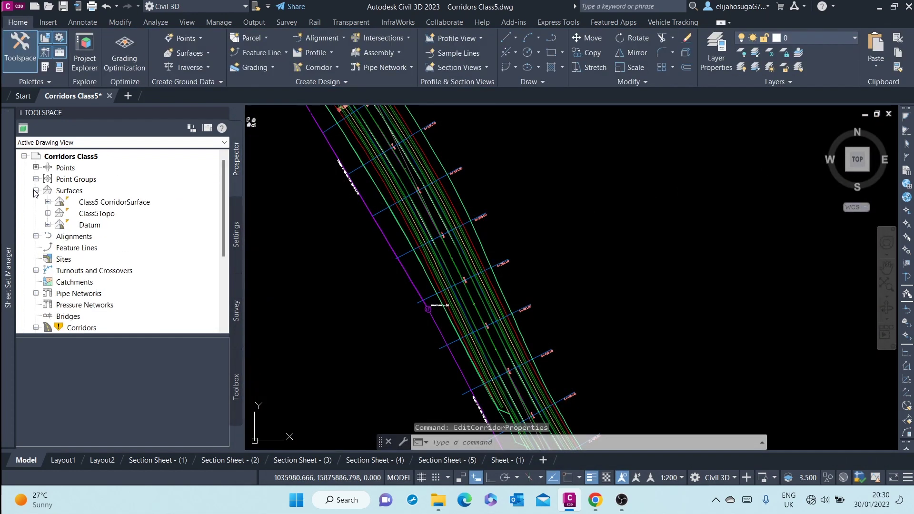
pyautogui.rightClick(113, 204)
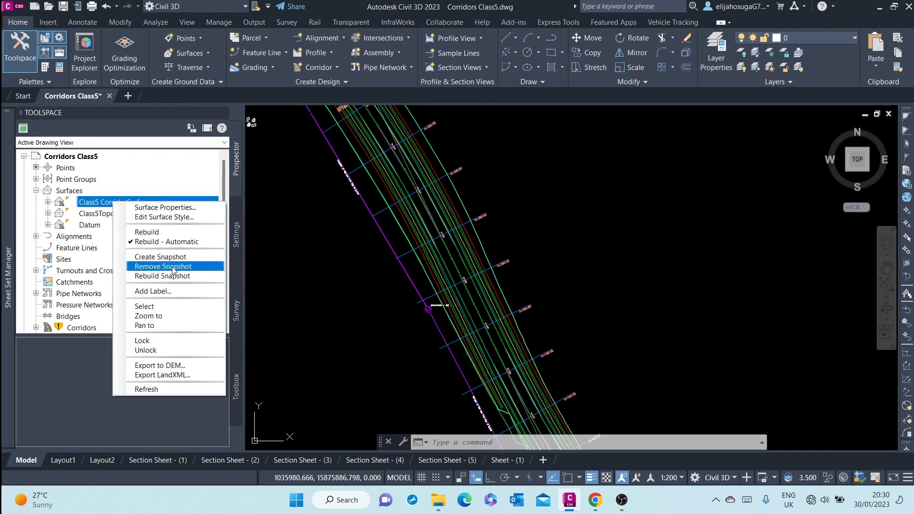
pyautogui.click(157, 306)
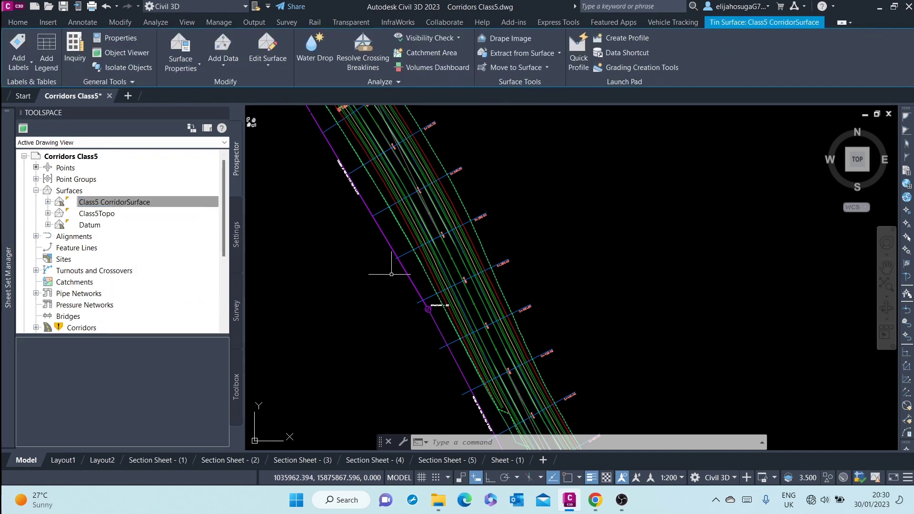
pyautogui.rightClick(571, 243)
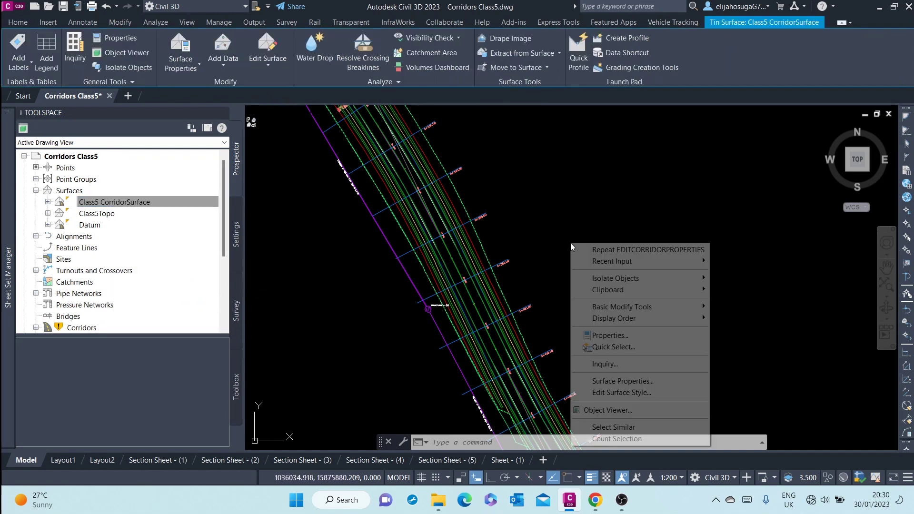
pyautogui.click(640, 410)
# - Examine the Class5 CorridorSurface in 3D from several angles, including its ends and edges, and close the Object Viewer
pyautogui.moveTo(557, 384); pyautogui.dragTo(442, 280)
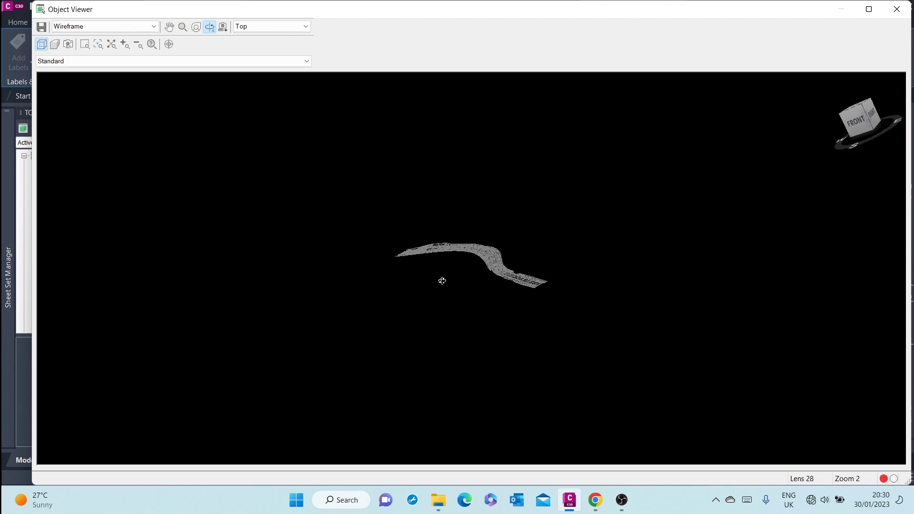
pyautogui.moveTo(586, 282); pyautogui.dragTo(559, 268)
pyautogui.scroll(3, 483, 263)
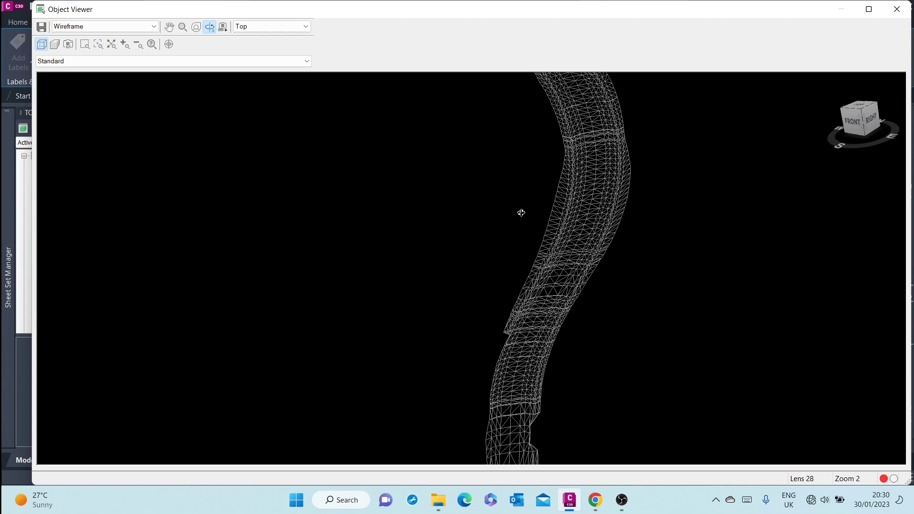
pyautogui.scroll(-3, 514, 403)
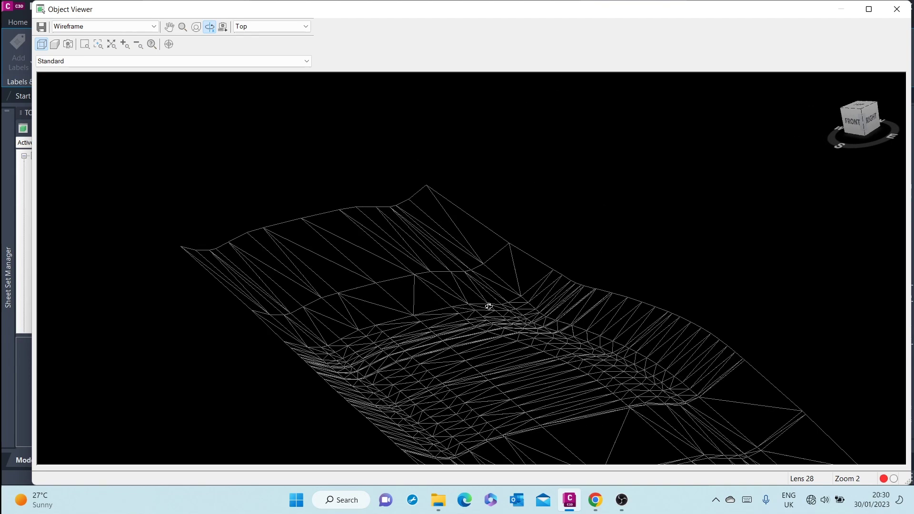
pyautogui.scroll(-3, 449, 288)
pyautogui.scroll(4, 480, 294)
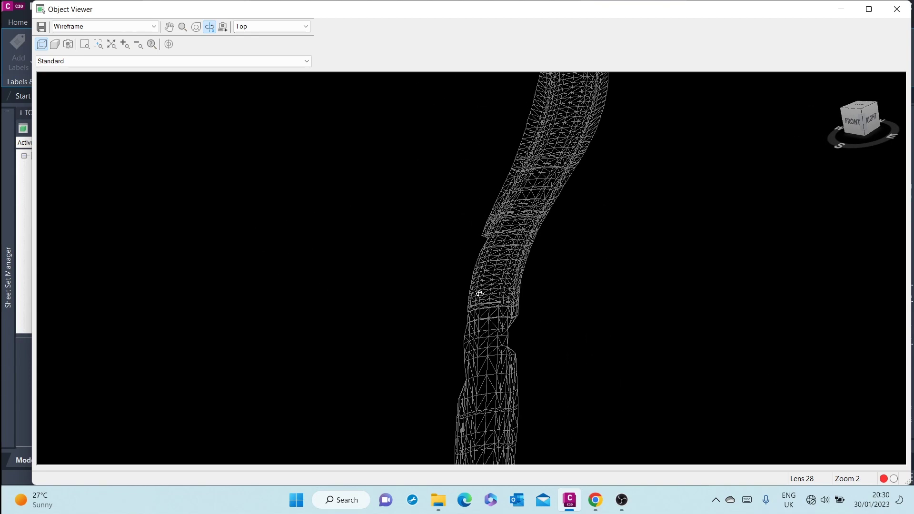
pyautogui.scroll(-4, 473, 269)
pyautogui.scroll(-4, 472, 268)
pyautogui.scroll(4, 472, 268)
pyautogui.moveTo(523, 202); pyautogui.dragTo(453, 315, button='middle')
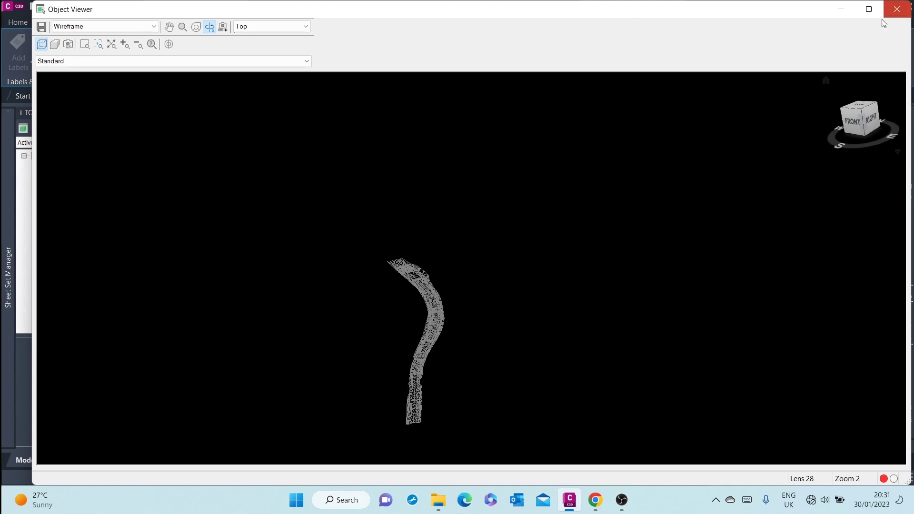
pyautogui.click(897, 9)
# - Select the Datum surface from the drawing's surfaces, try to view it in the Object Viewer and close the viewer
pyautogui.rightClick(99, 227)
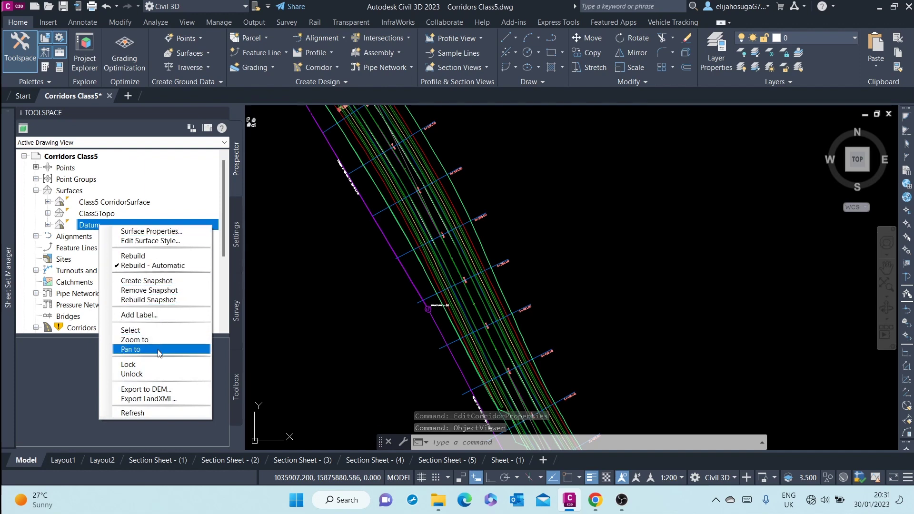
pyautogui.click(143, 330)
pyautogui.rightClick(279, 265)
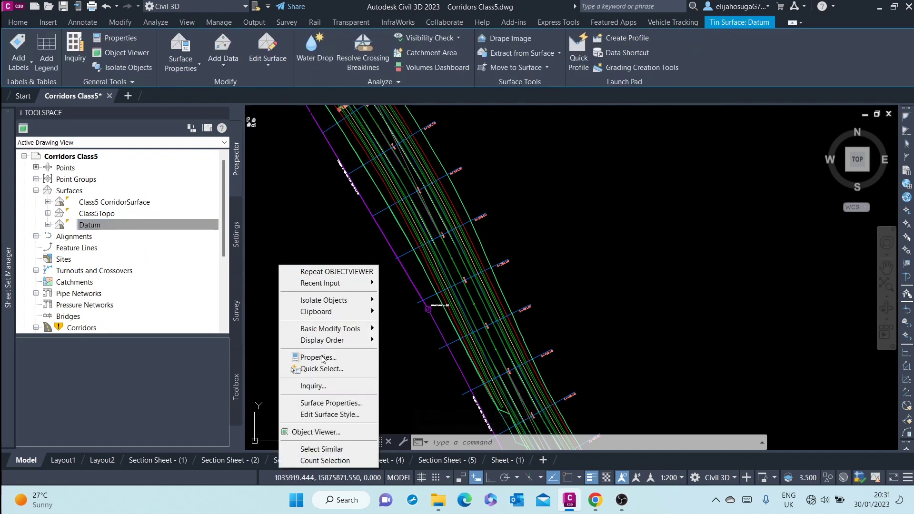
pyautogui.click(335, 433)
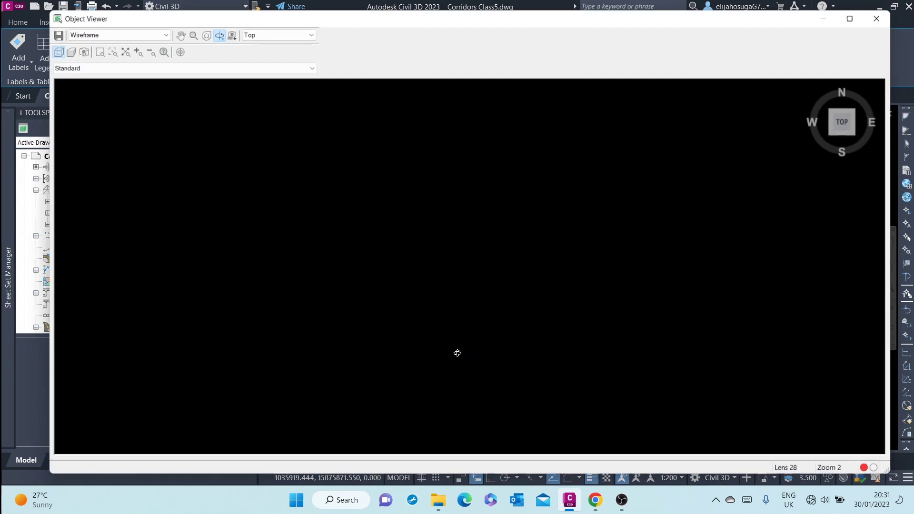
pyautogui.moveTo(484, 352); pyautogui.dragTo(486, 316)
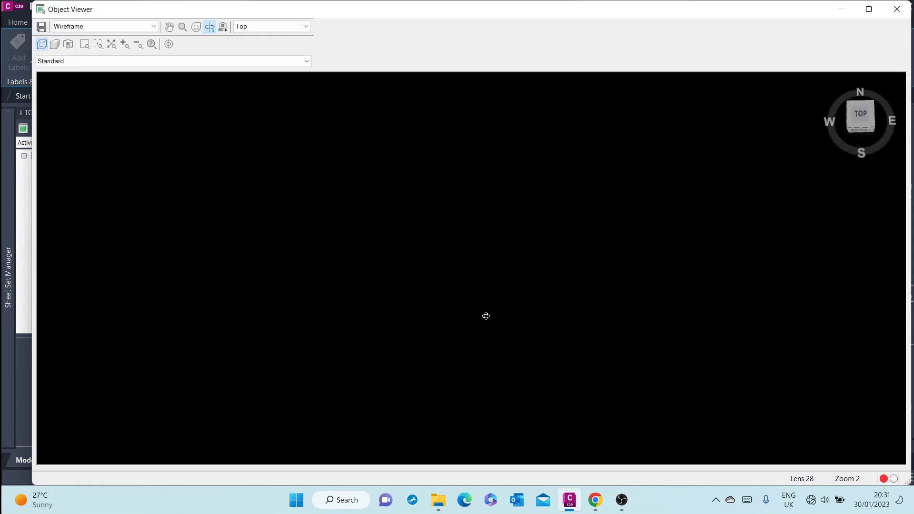
pyautogui.click(896, 9)
# - Set the Datum surface's style to Contours 1m and 5m (Background) in its surface properties
pyautogui.moveTo(7, 276)
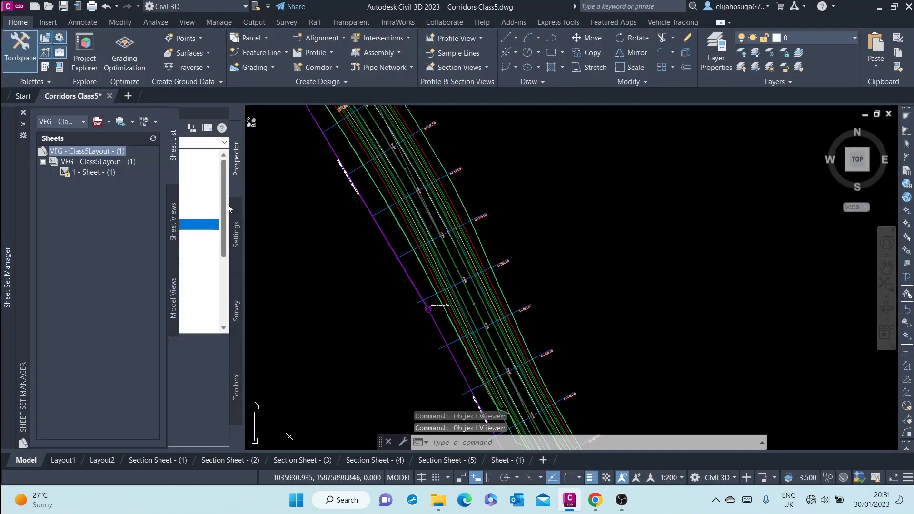
pyautogui.rightClick(202, 225)
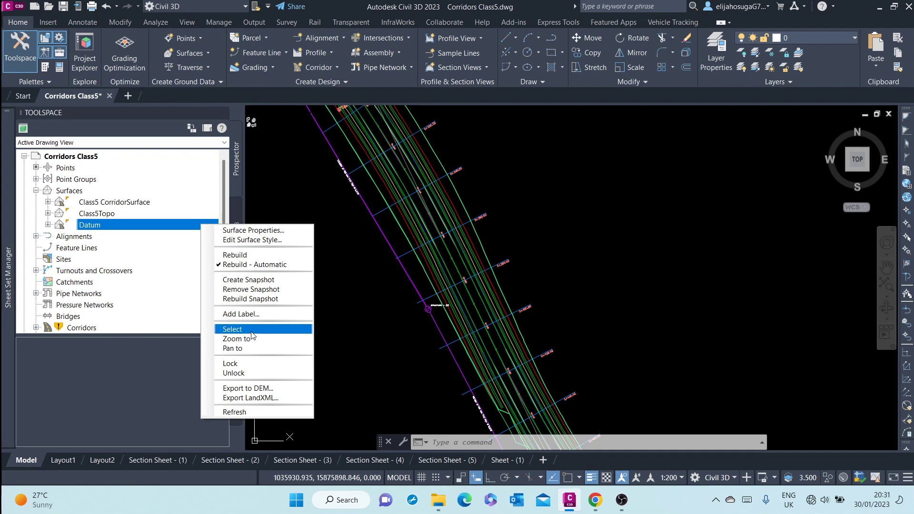
pyautogui.click(251, 332)
pyautogui.rightClick(310, 262)
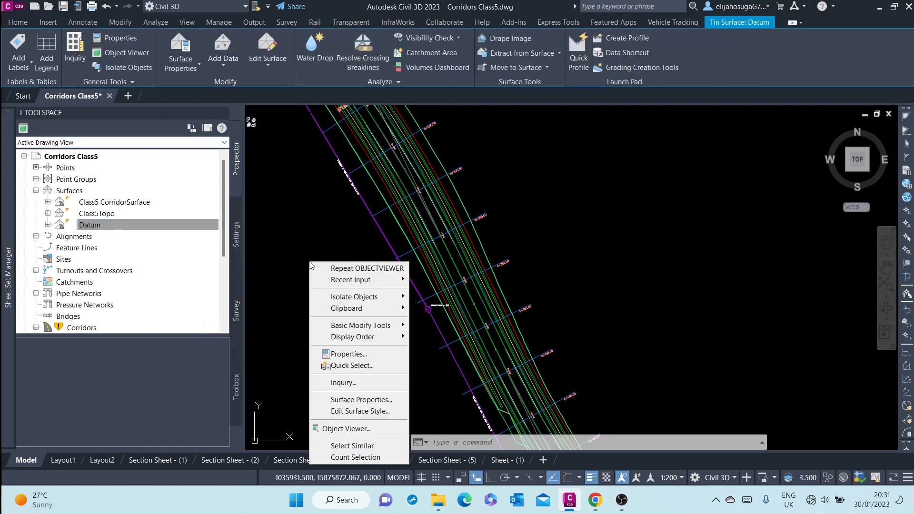
pyautogui.click(373, 400)
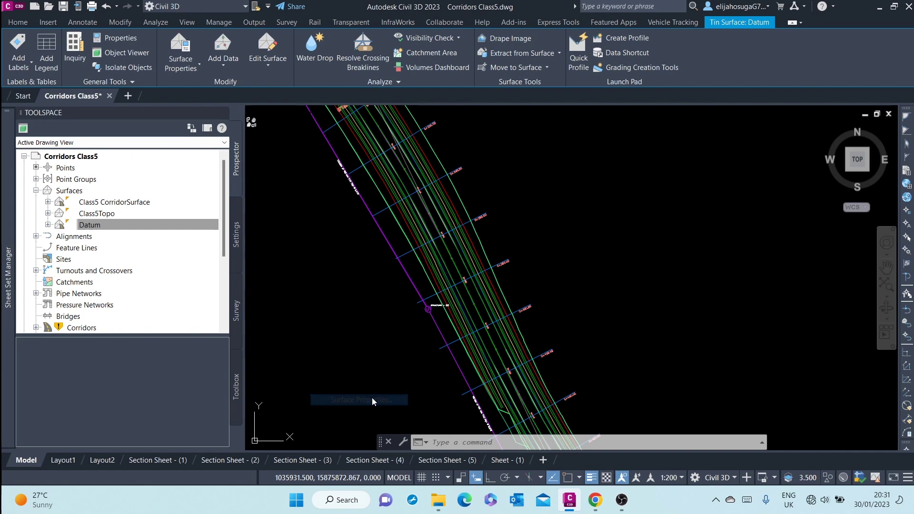
pyautogui.click(270, 222)
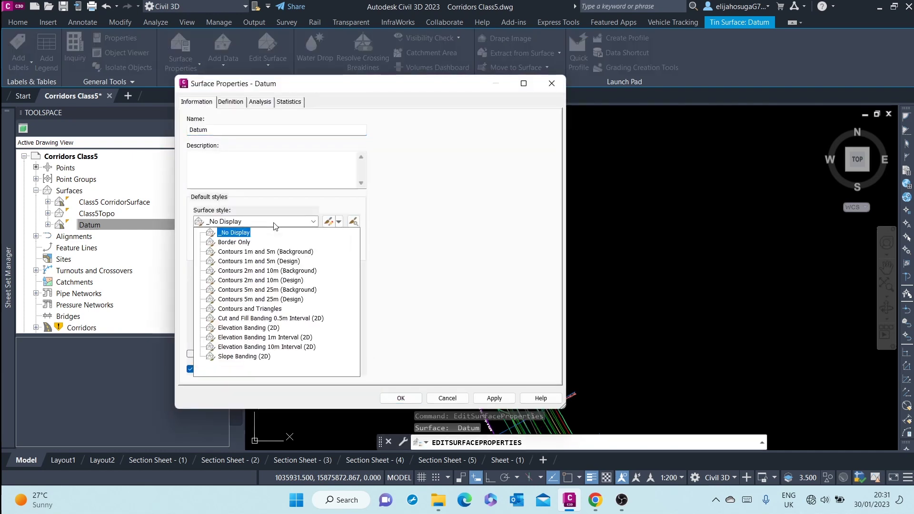
pyautogui.click(253, 253)
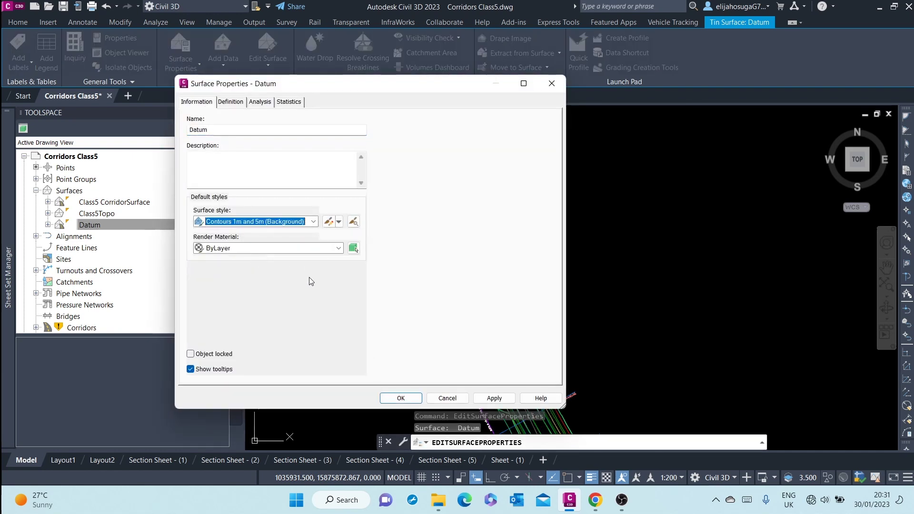
pyautogui.click(494, 398)
pyautogui.click(401, 398)
# - Look over the Datum contours along the corridor, select the Datum surface in the drawing and open it in the Object Viewer
pyautogui.scroll(-2, 516, 281)
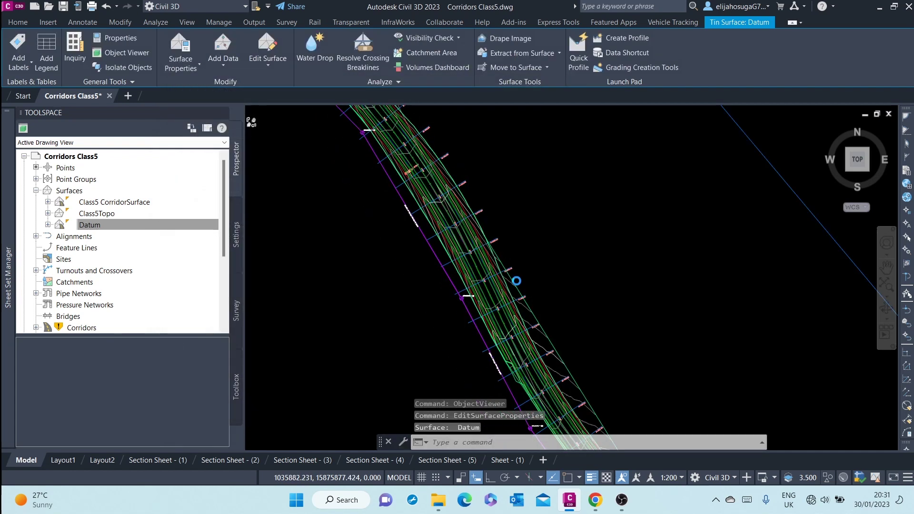
pyautogui.scroll(-2, 524, 286)
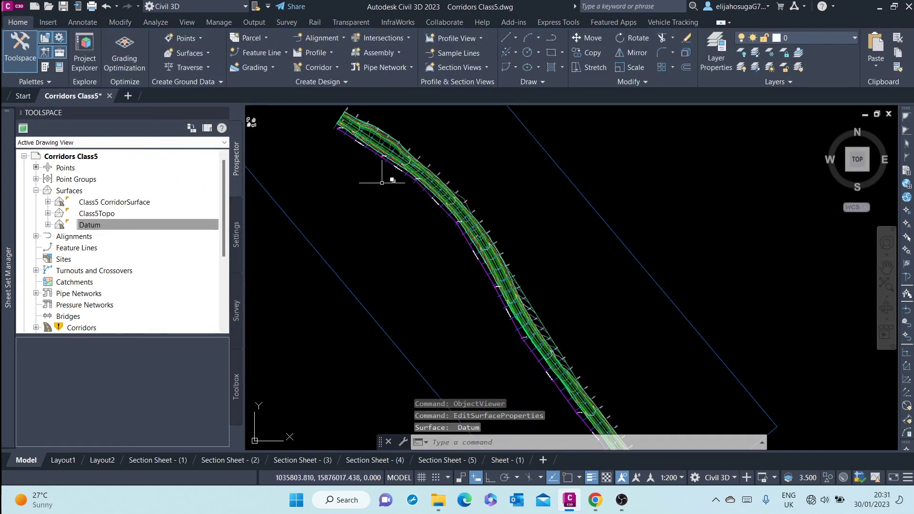
pyautogui.scroll(-1, 419, 251)
pyautogui.scroll(5, 438, 251)
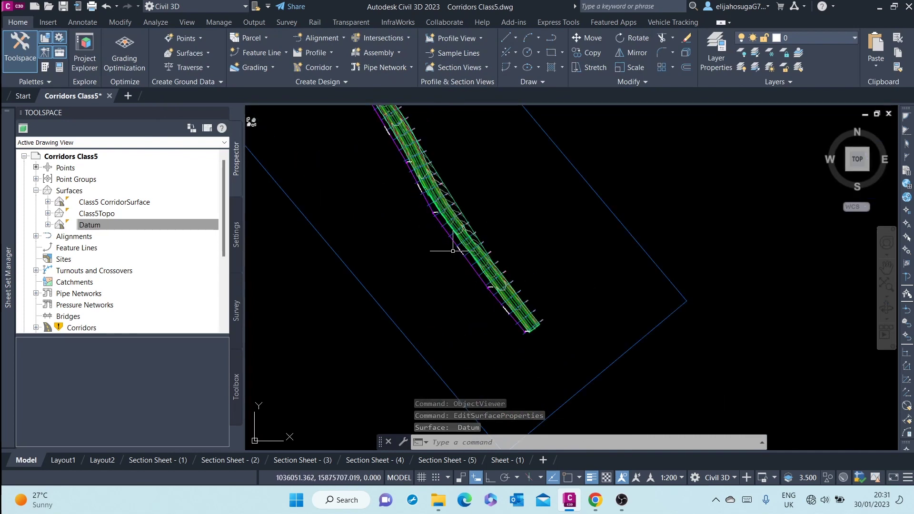
pyautogui.click(470, 209)
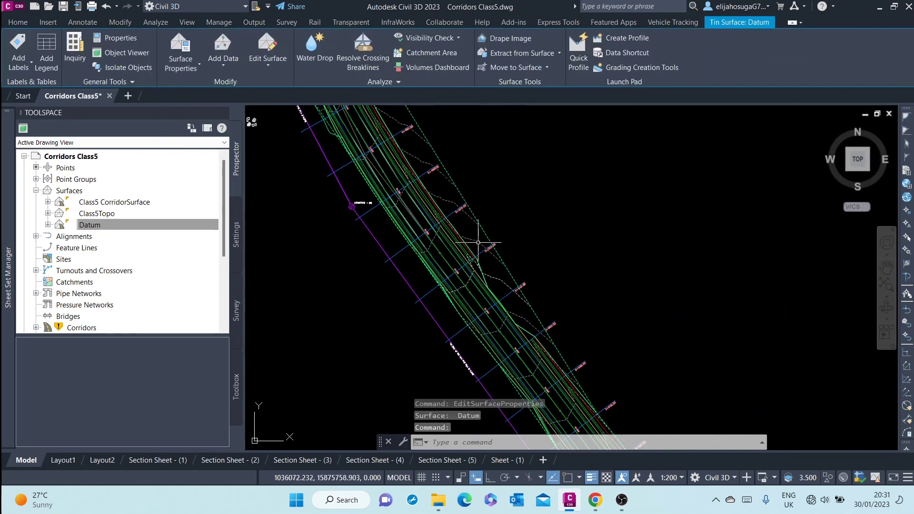
pyautogui.rightClick(487, 256)
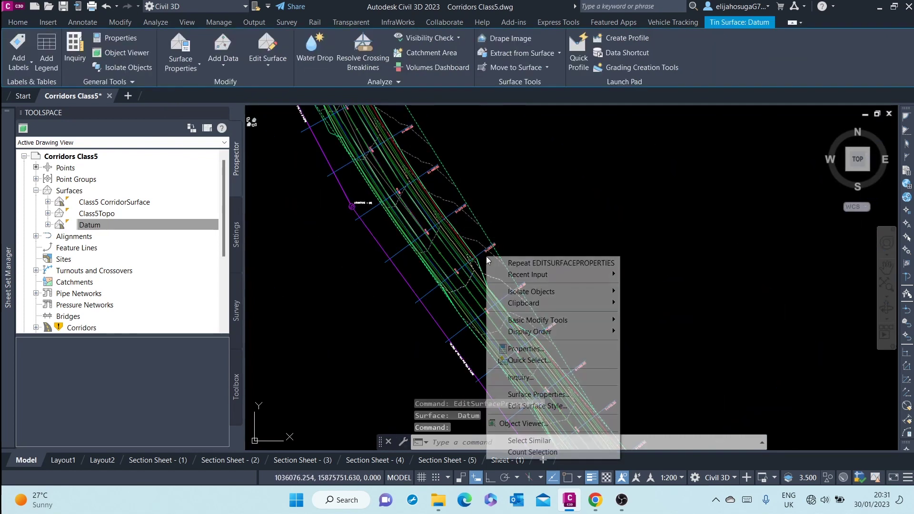
pyautogui.click(545, 423)
# - Examine the Datum surface in 3D from several angles, close the Object Viewer and clear the selection
pyautogui.moveTo(527, 316); pyautogui.dragTo(473, 263)
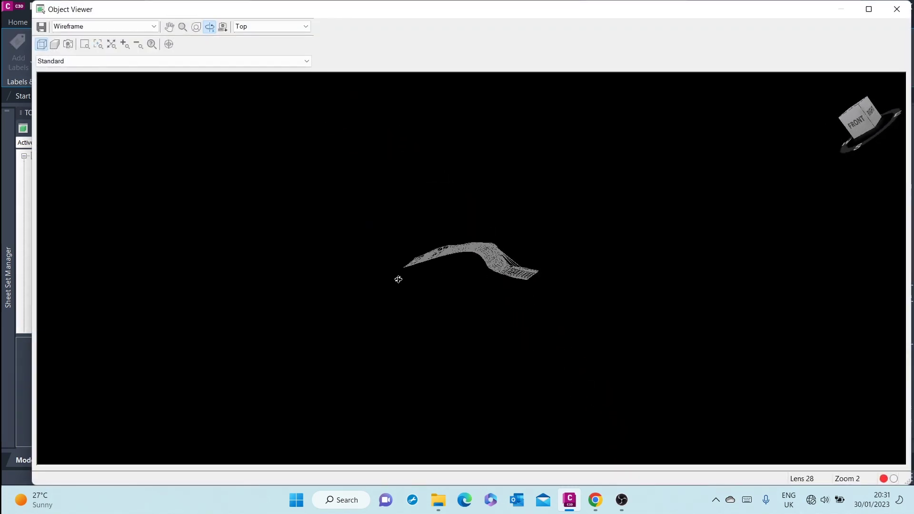
pyautogui.moveTo(549, 286); pyautogui.dragTo(478, 333)
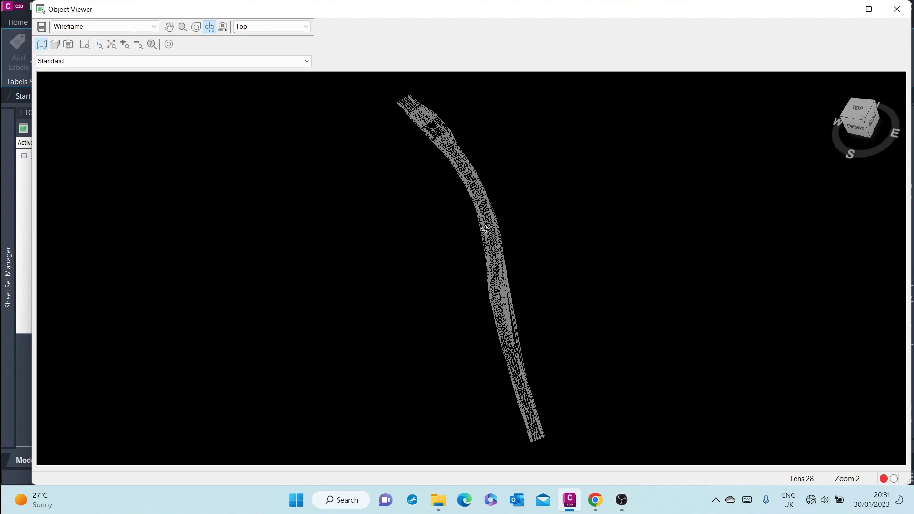
pyautogui.scroll(5, 456, 131)
pyautogui.moveTo(564, 200)
pyautogui.mouseDown()
pyautogui.moveTo(494, 228)
pyautogui.moveTo(471, 253)
pyautogui.moveTo(600, 224)
pyautogui.moveTo(621, 178)
pyautogui.moveTo(690, 138)
pyautogui.mouseUp()
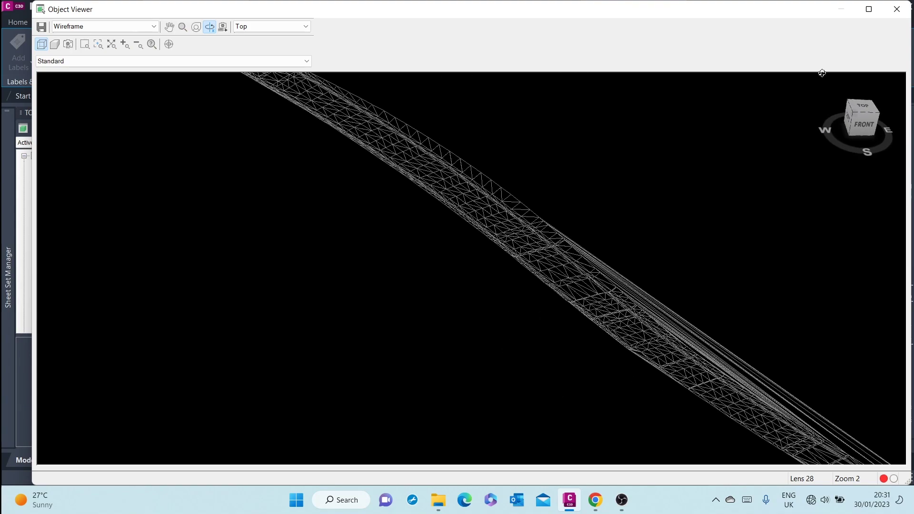
pyautogui.click(896, 8)
pyautogui.press('Escape')
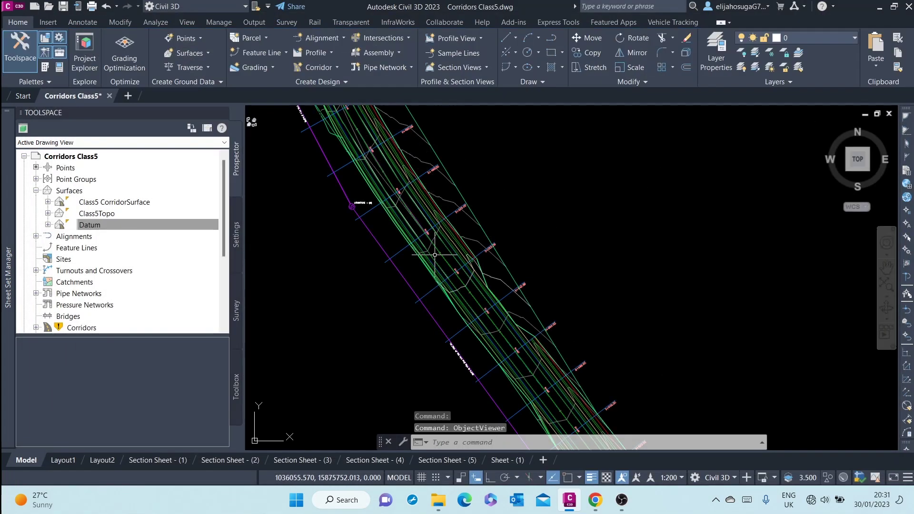
# - Bring the corridor, the profile view and the circled assembly area into view together
pyautogui.scroll(-6, 419, 262)
pyautogui.moveTo(471, 285); pyautogui.dragTo(480, 327, button='middle')
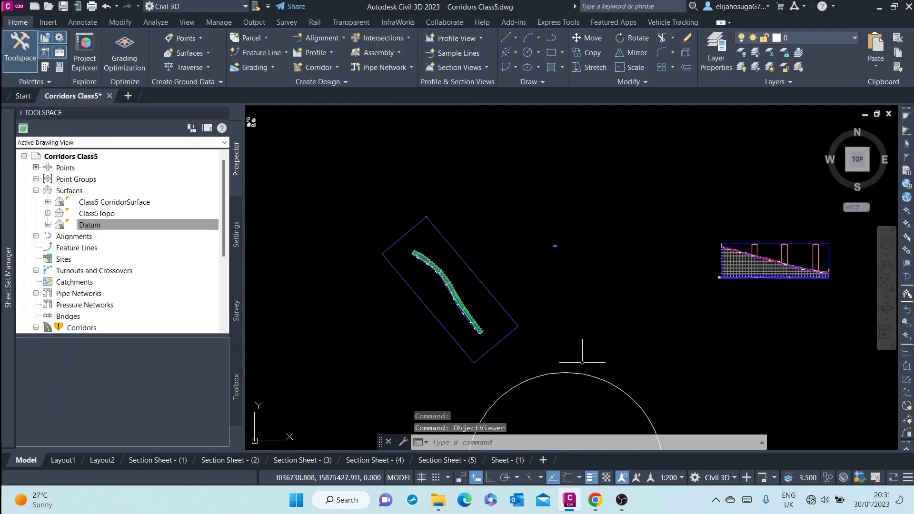
pyautogui.moveTo(445, 358); pyautogui.dragTo(396, 263, button='middle')
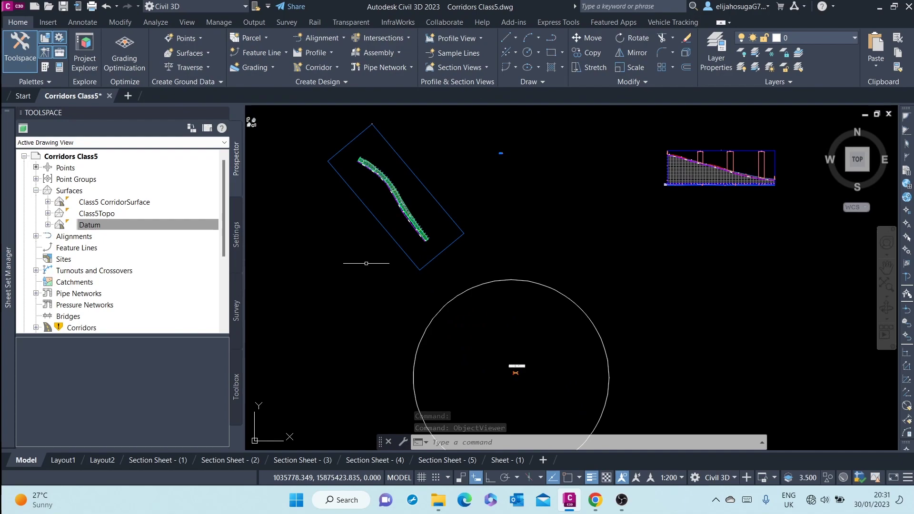